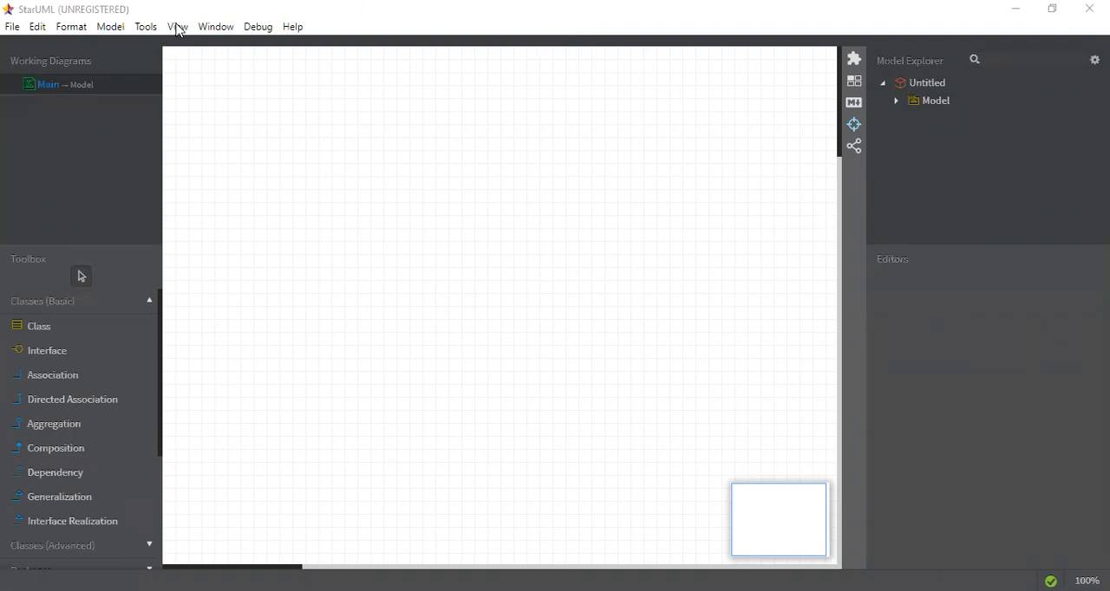
Add a new use case diagram to the project
left_click(111, 28)
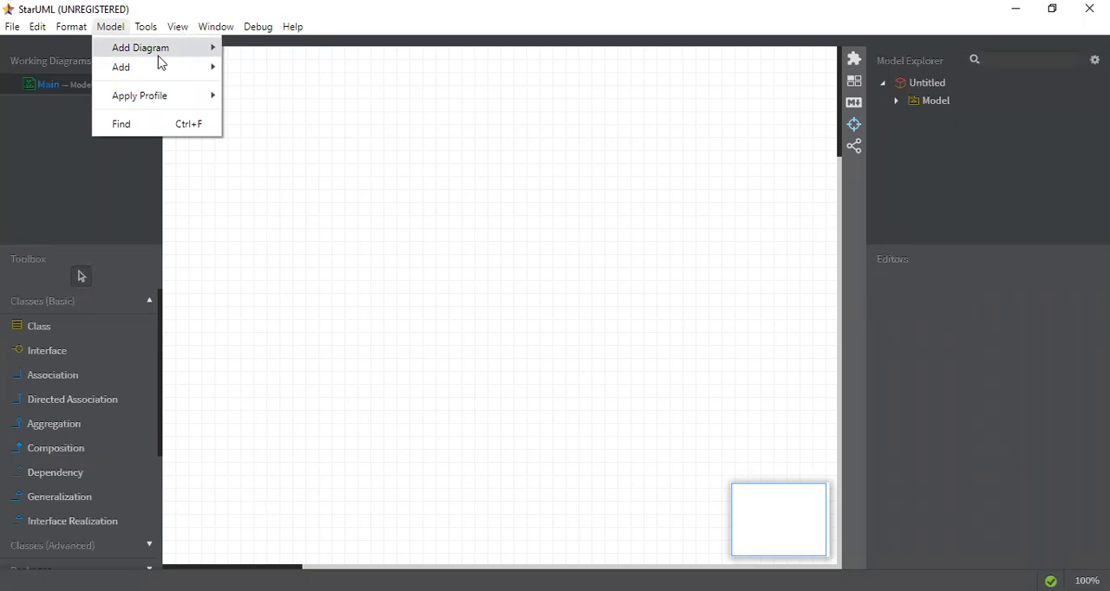
mouse_move(159, 60)
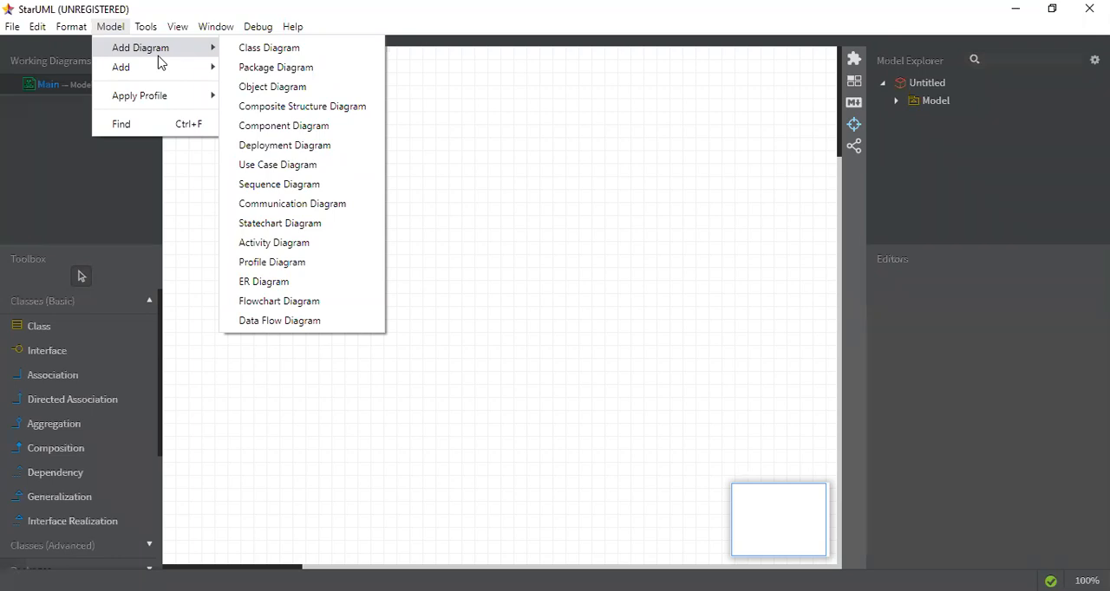
left_click(523, 377)
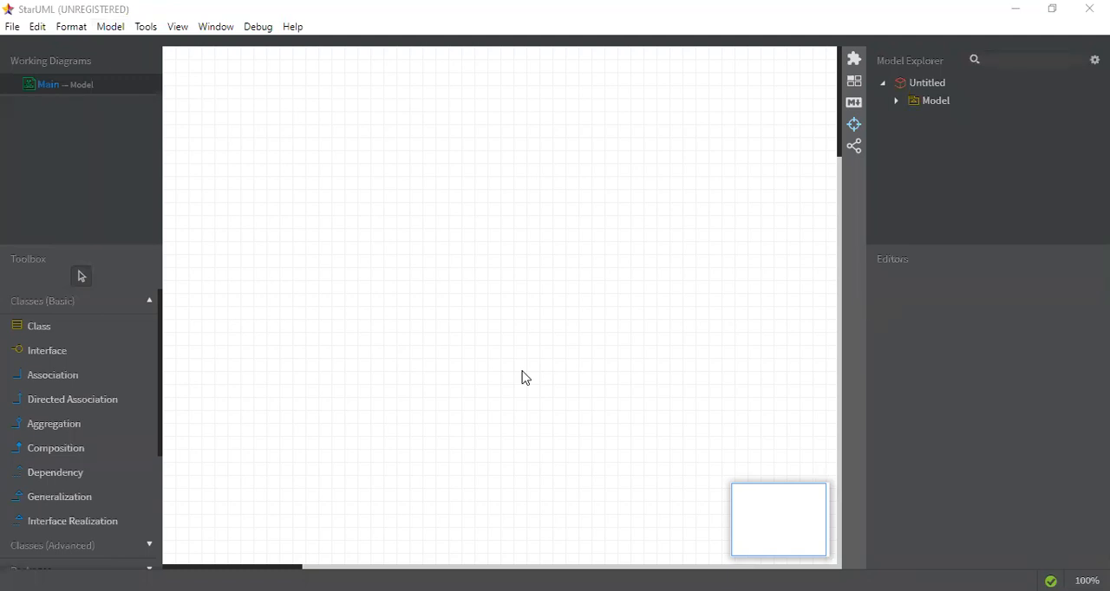
left_click(111, 27)
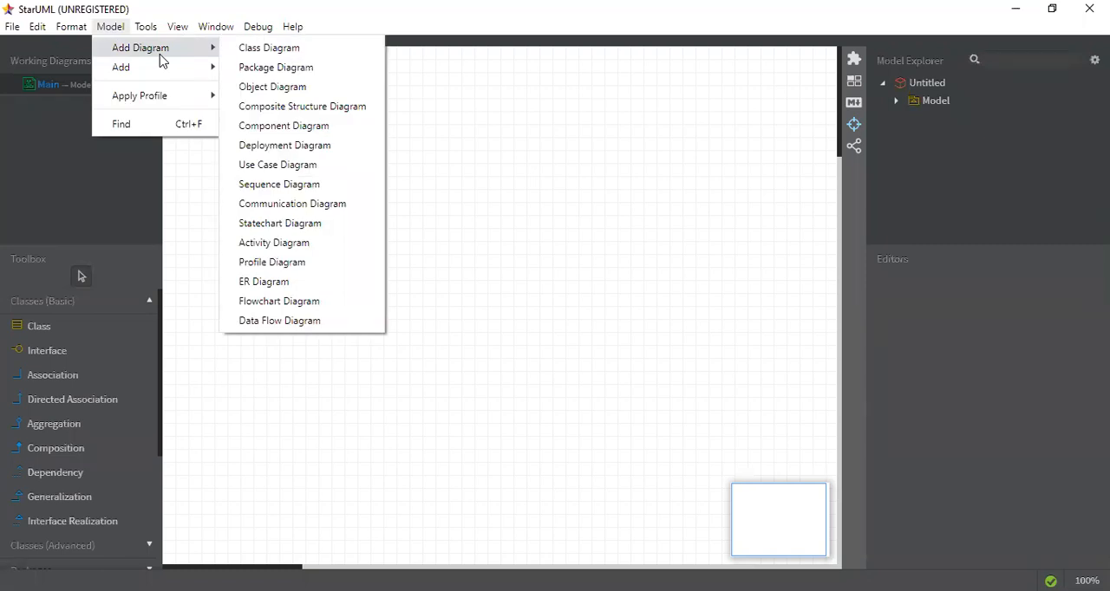
left_click(286, 163)
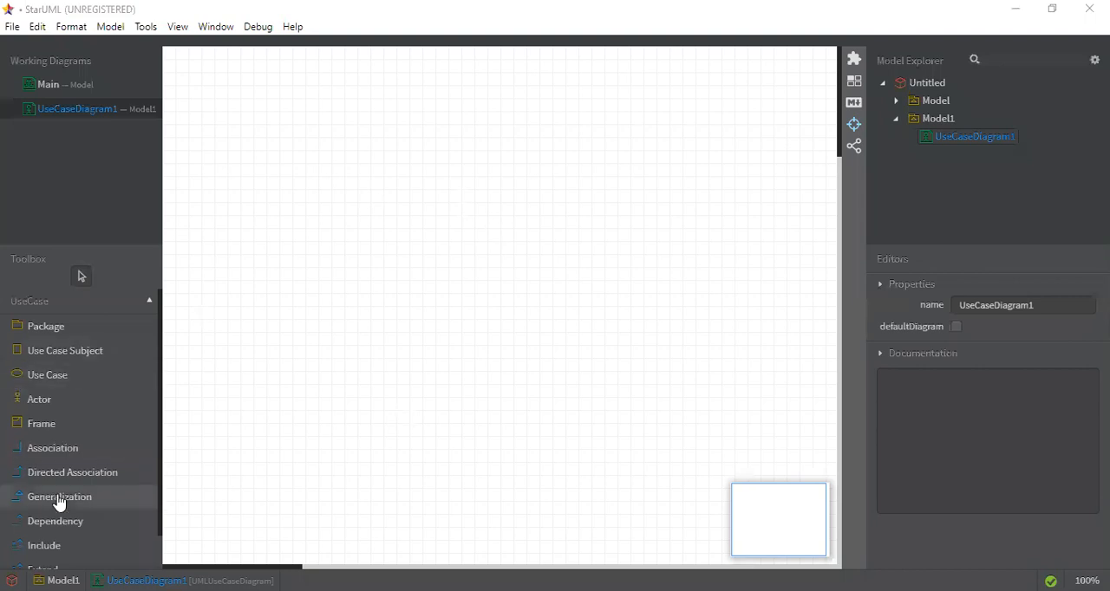
left_click(60, 335)
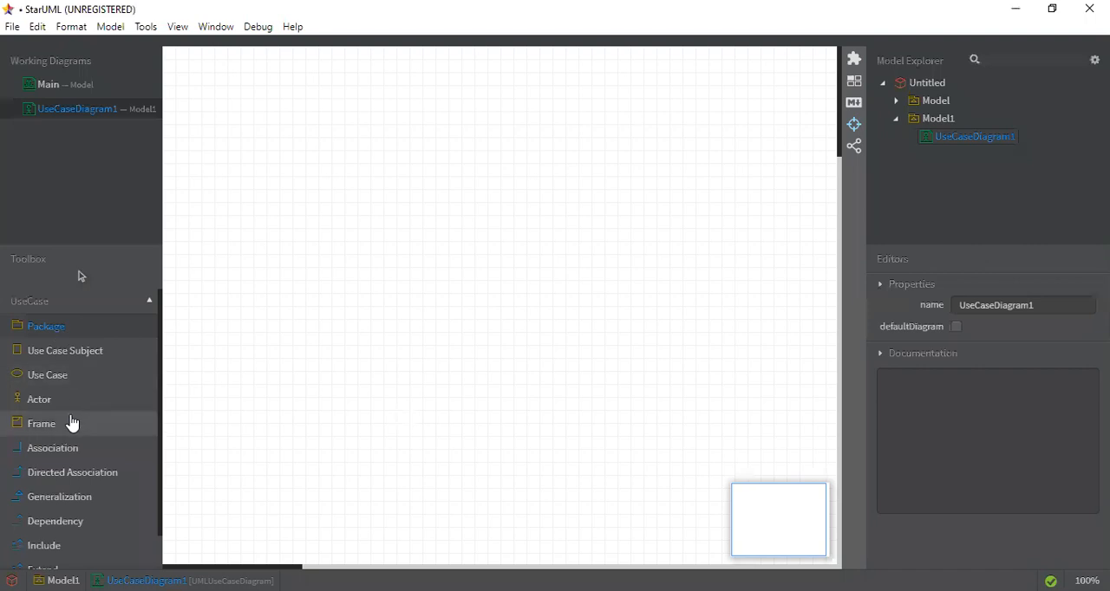
left_click(73, 423)
left_click_drag(260, 79, 642, 349)
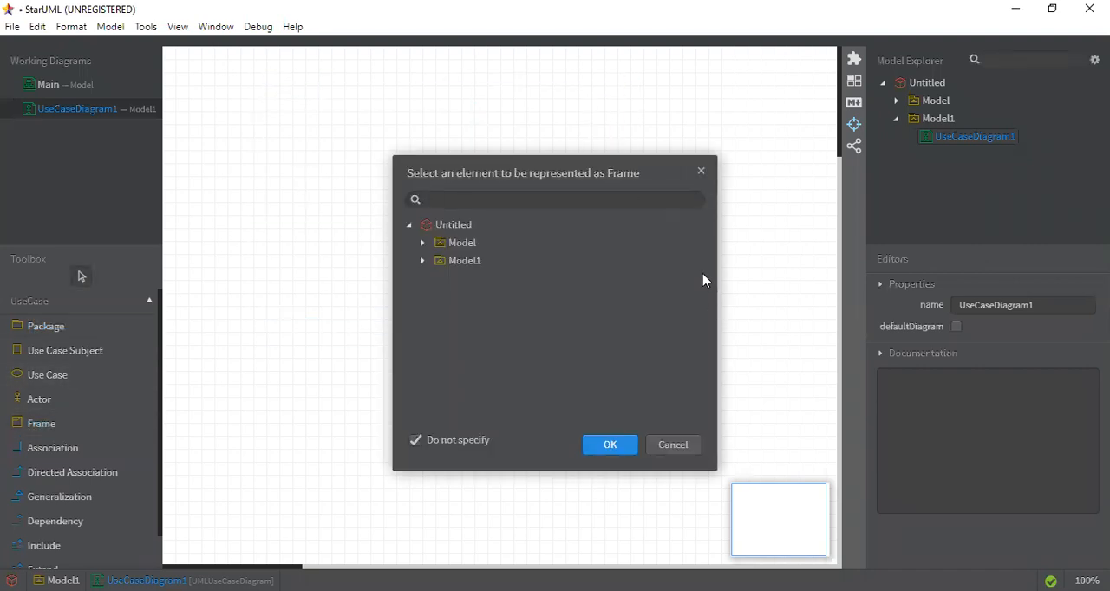
left_click(701, 172)
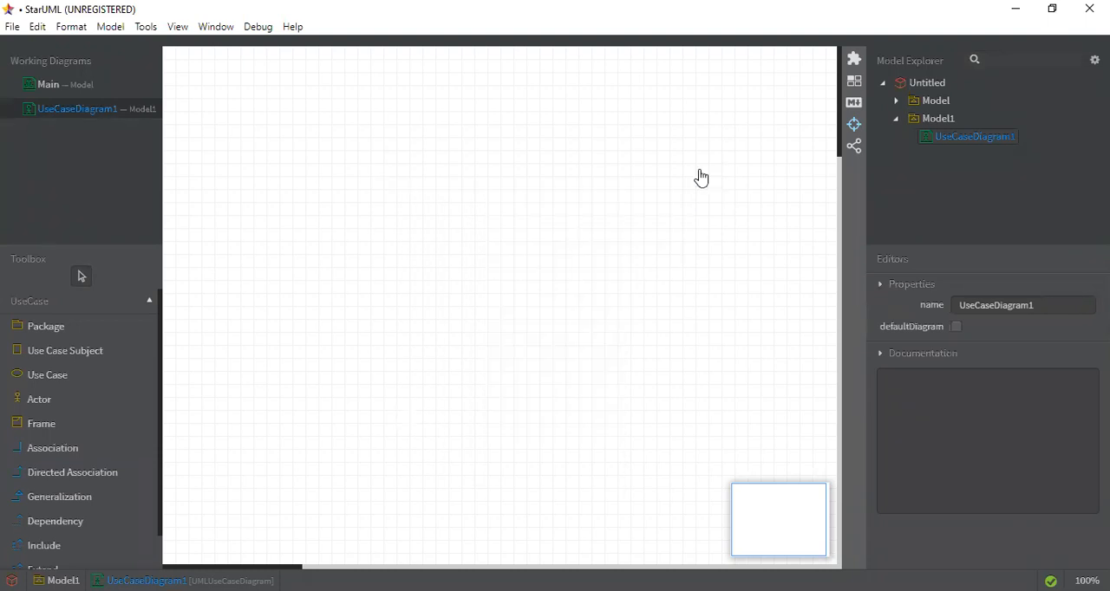
Draw a large package on the canvas and try to name it "Use case diagram for POS (Purchase Items from Big Bazaar)"
left_click(55, 334)
left_click_drag(253, 59, 728, 525)
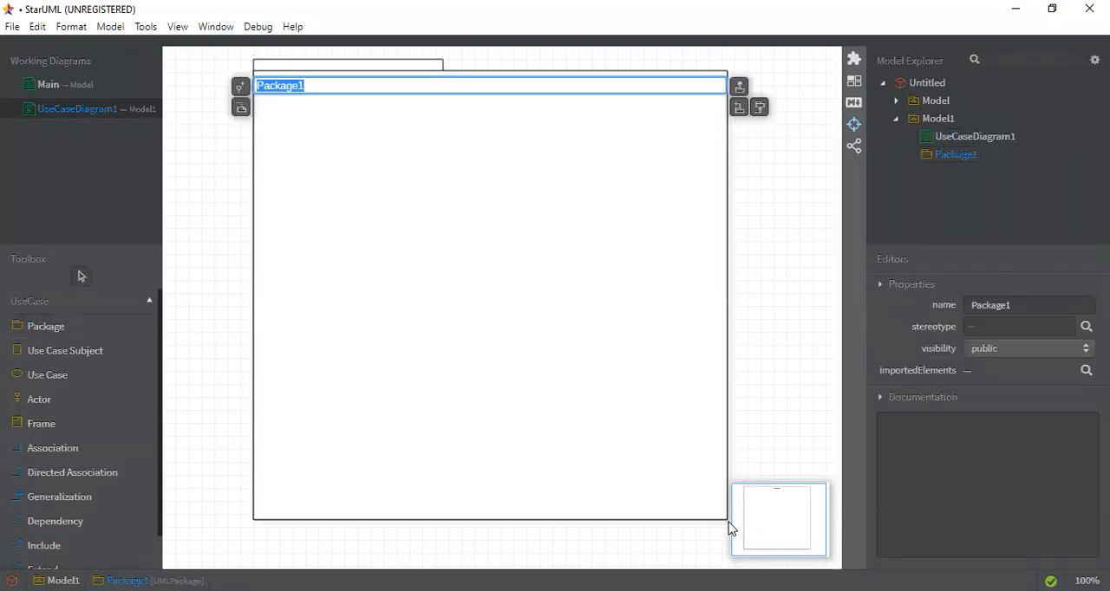
type("Use cs")
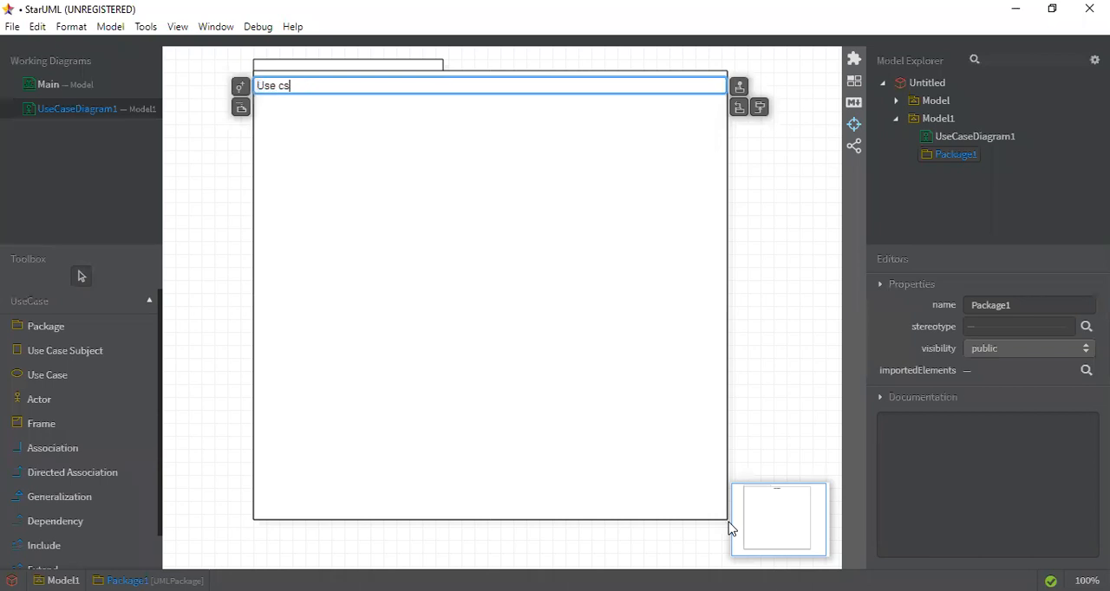
key("BackSpace")
type("ase diagram for POS (S")
key("BackSpace")
type("Sale")
key("BackSpace")
key("BackSpace")
key("BackSpace")
key("BackSpace")
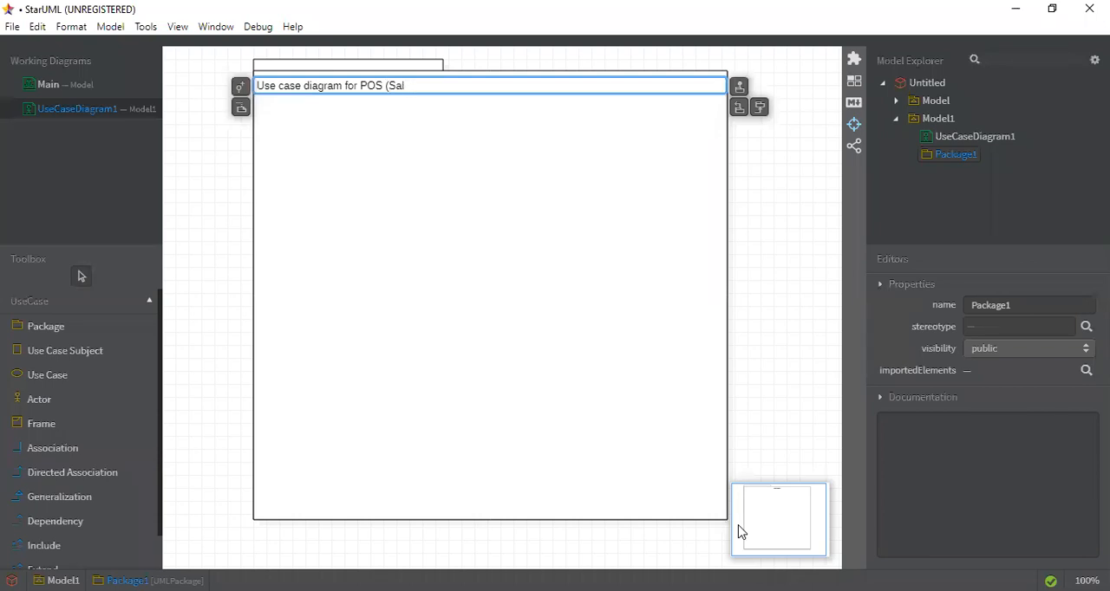
type("Purchase Ir")
key("BackSpace")
type("tems from Big Bazaar")
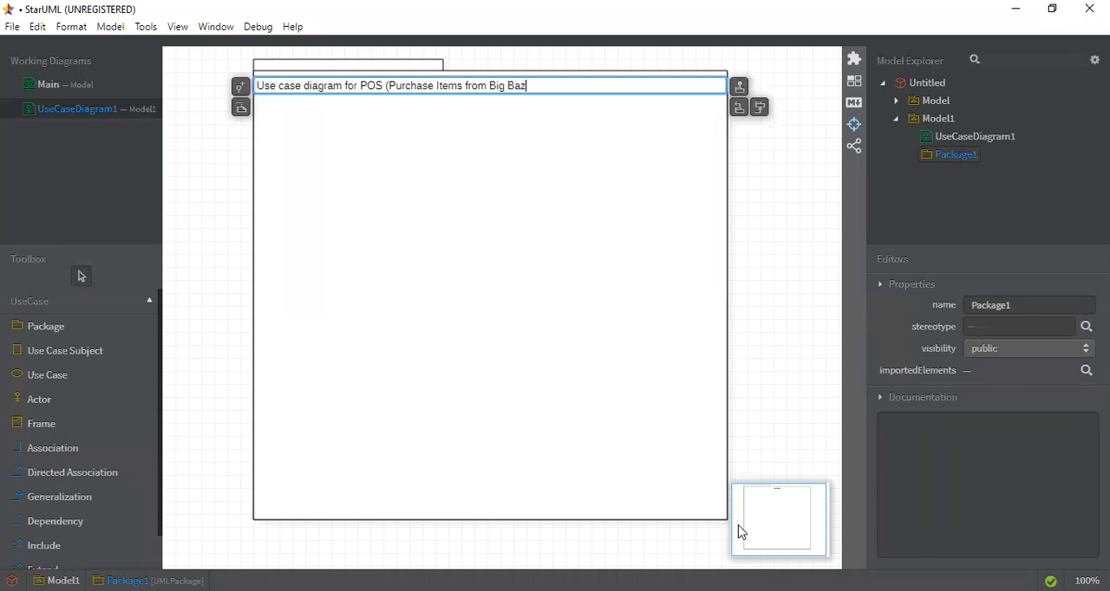
type(")")
double_click(460, 278)
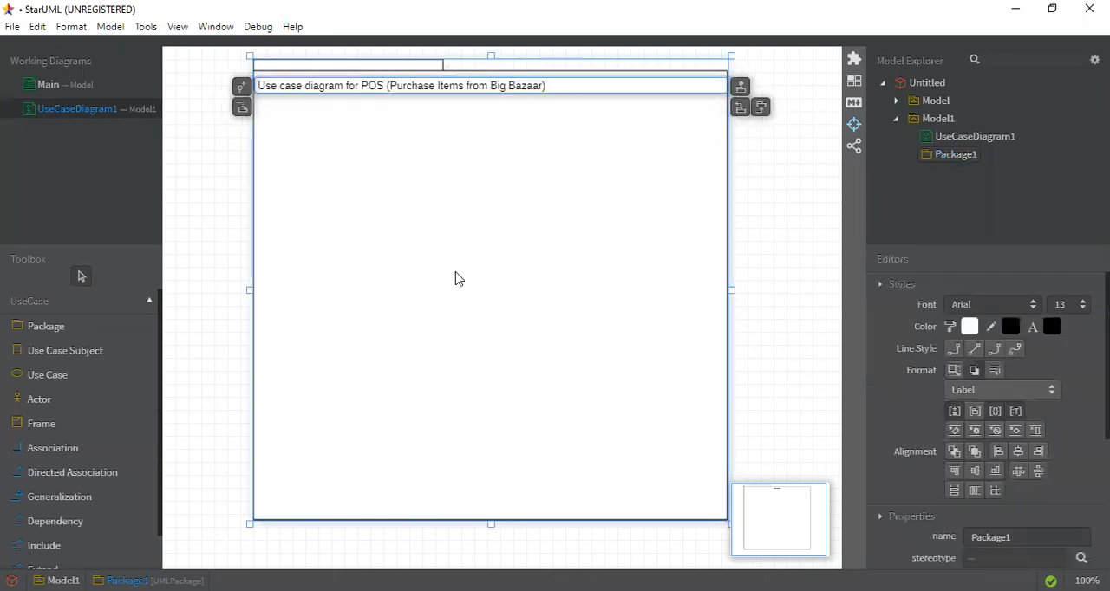
left_click(226, 180)
left_click(223, 180)
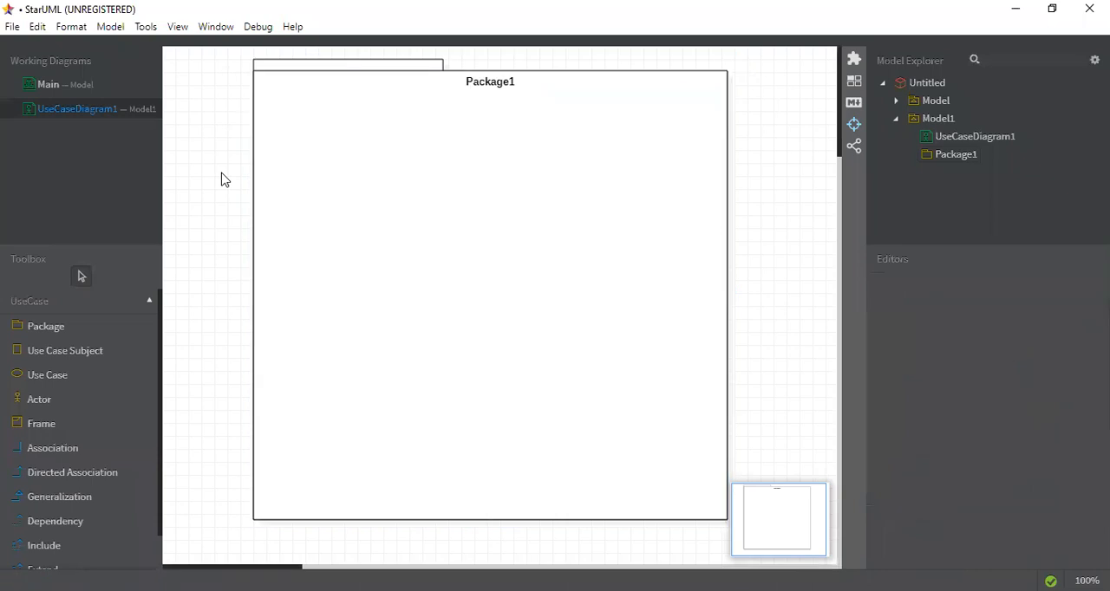
Try to reopen the package's name for editing
left_click(469, 86)
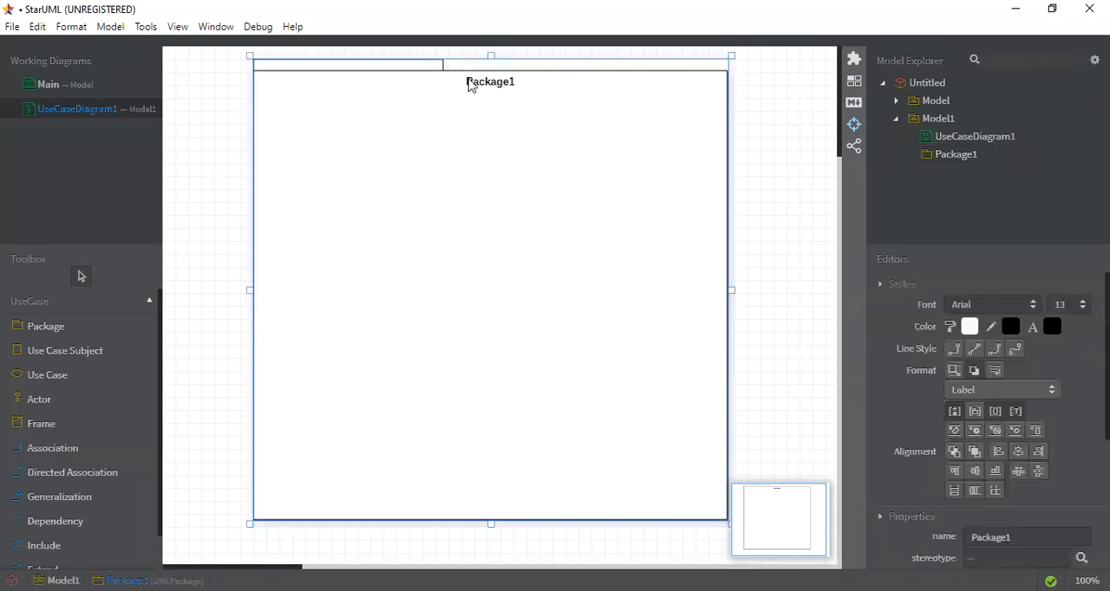
double_click(377, 72)
key("Return")
Place an actor beside the package and undo the creation of both the actor and the package
left_click(97, 351)
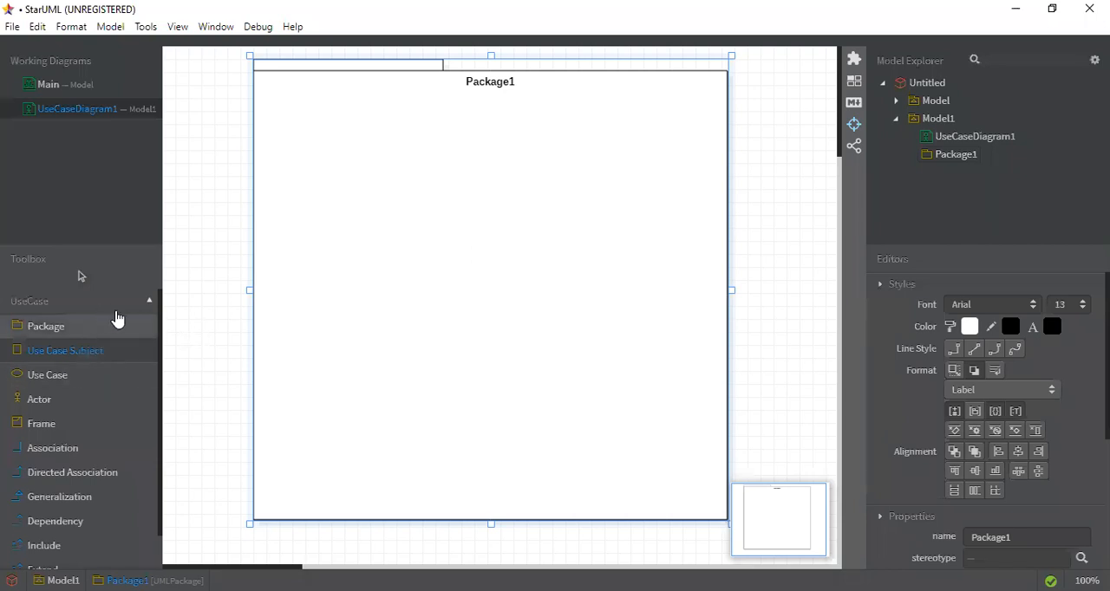
left_click(75, 400)
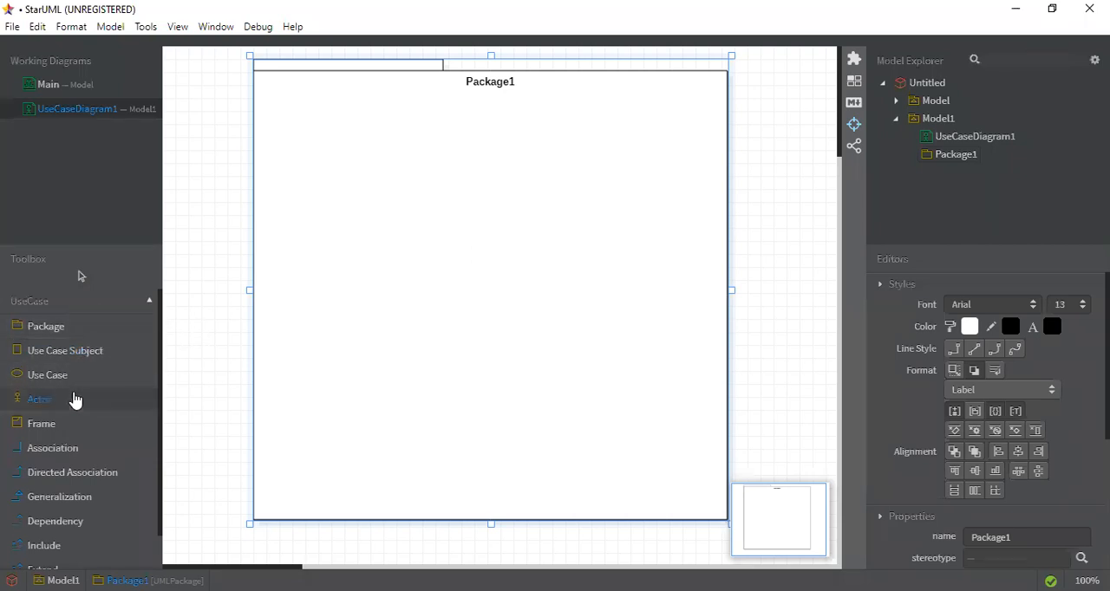
left_click(186, 150)
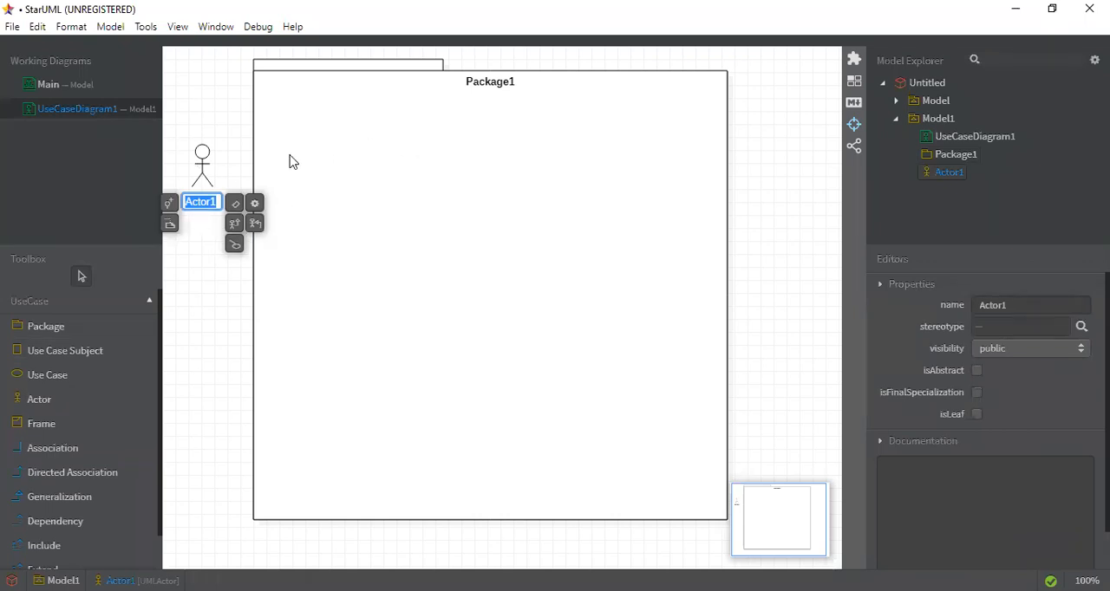
left_click(215, 335)
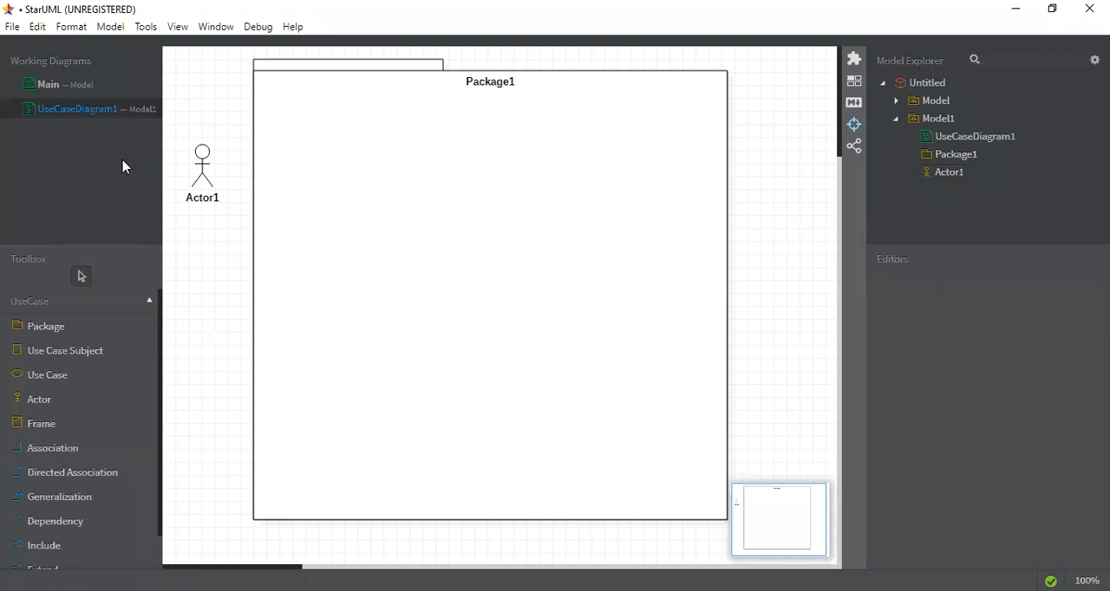
key("ctrl+z")
key("ctrl+z")
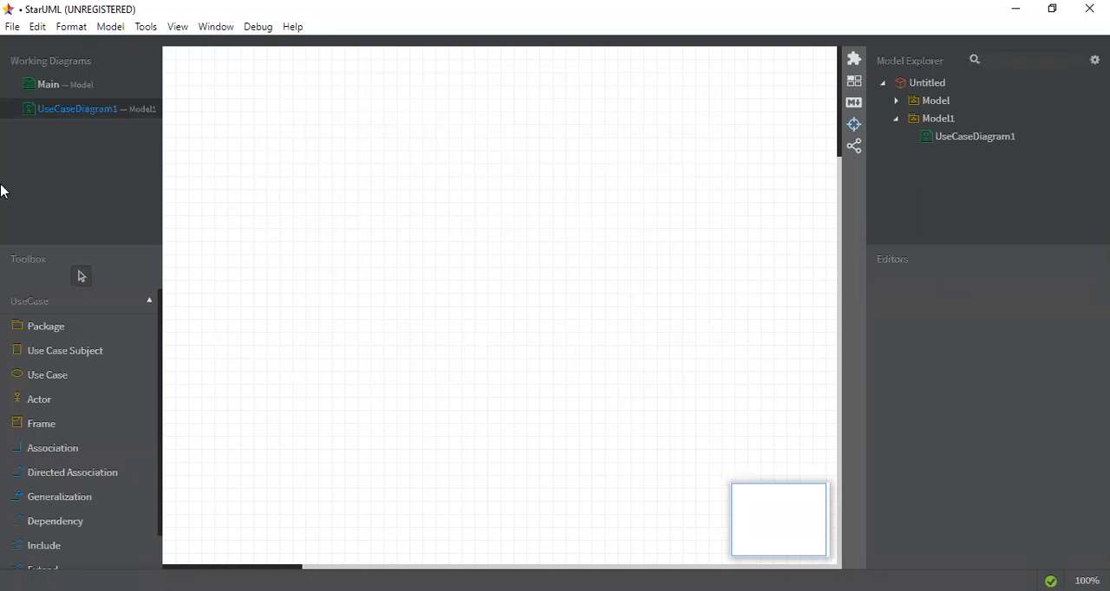
Draw a large use case subject across the middle of the canvas and name it "Use Case Diagram for POS SYSTEM"
left_click(95, 360)
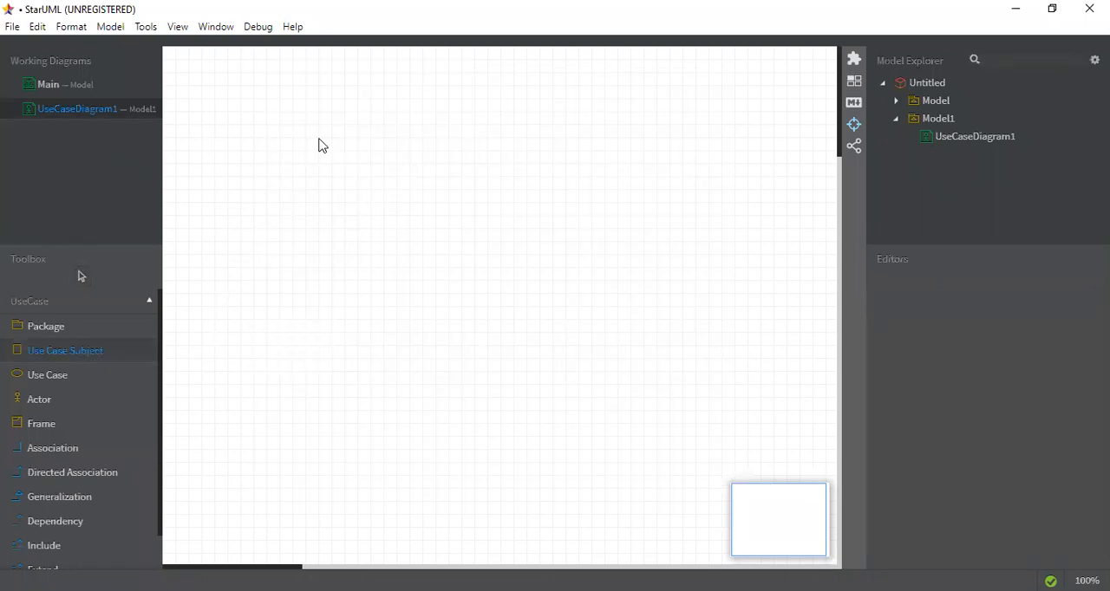
left_click_drag(267, 67, 691, 530)
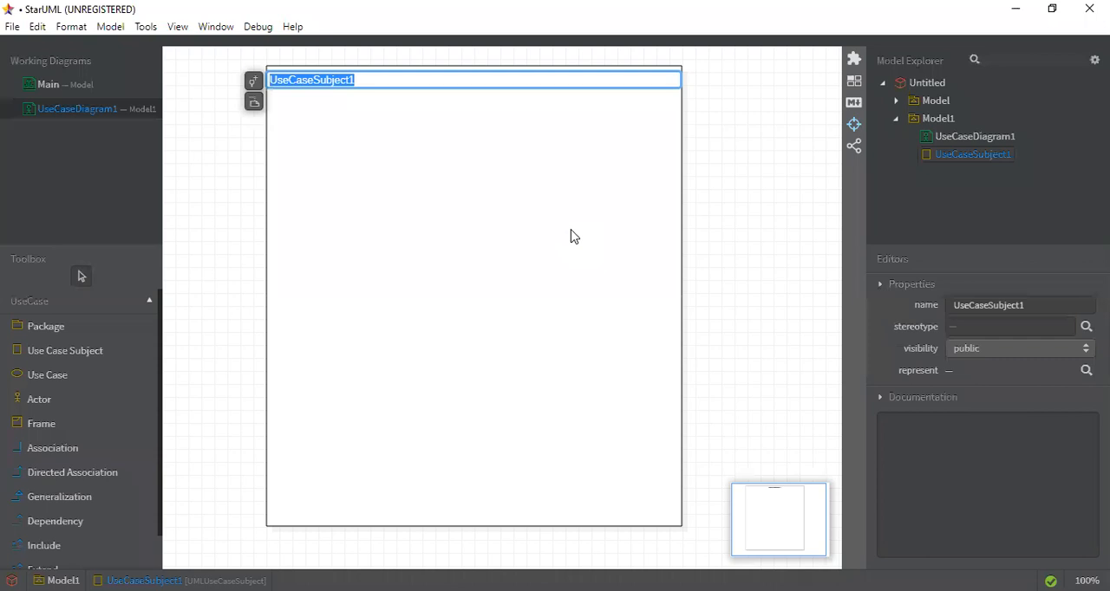
type("Use")
type(" Case")
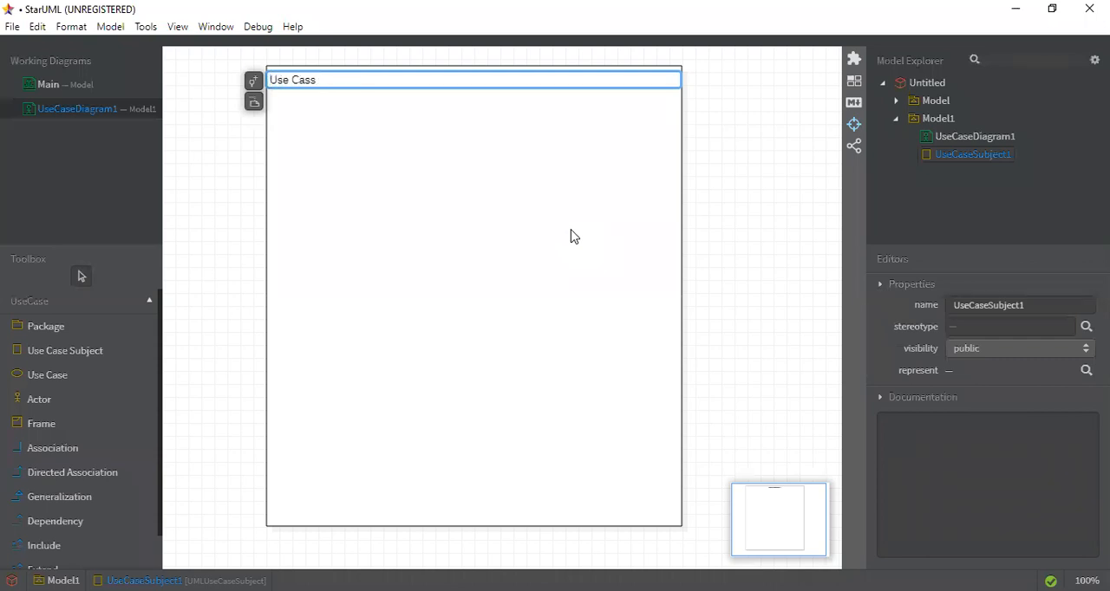
type(" Diagram fro")
key("BackSpace")
key("BackSpace")
type("or POS YSTE")
key("BackSpace")
key("BackSpace")
key("BackSpace")
key("BackSpace")
type("SYT")
key("BackSpace")
type("STEM")
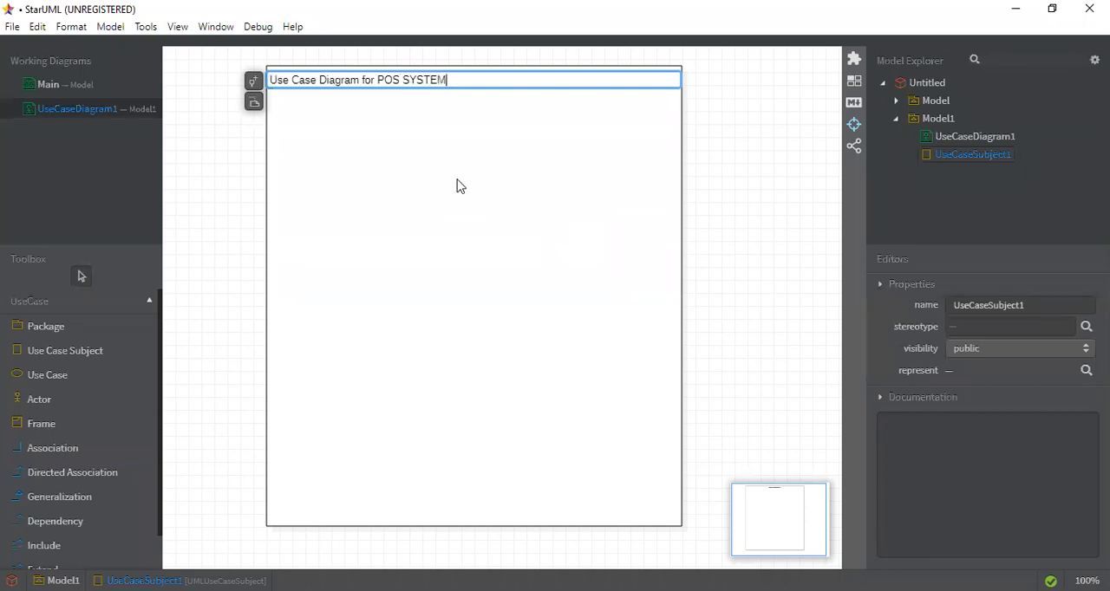
key("Return")
left_click(207, 205)
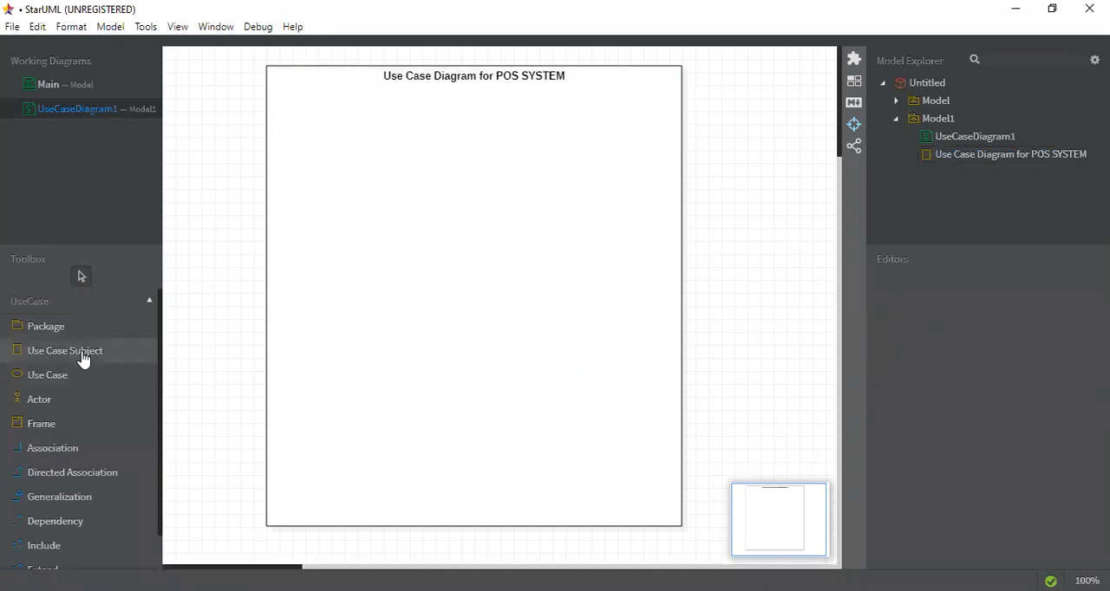
Add an actor outside the upper left of the system boundary and name it "Customer"
left_click(59, 401)
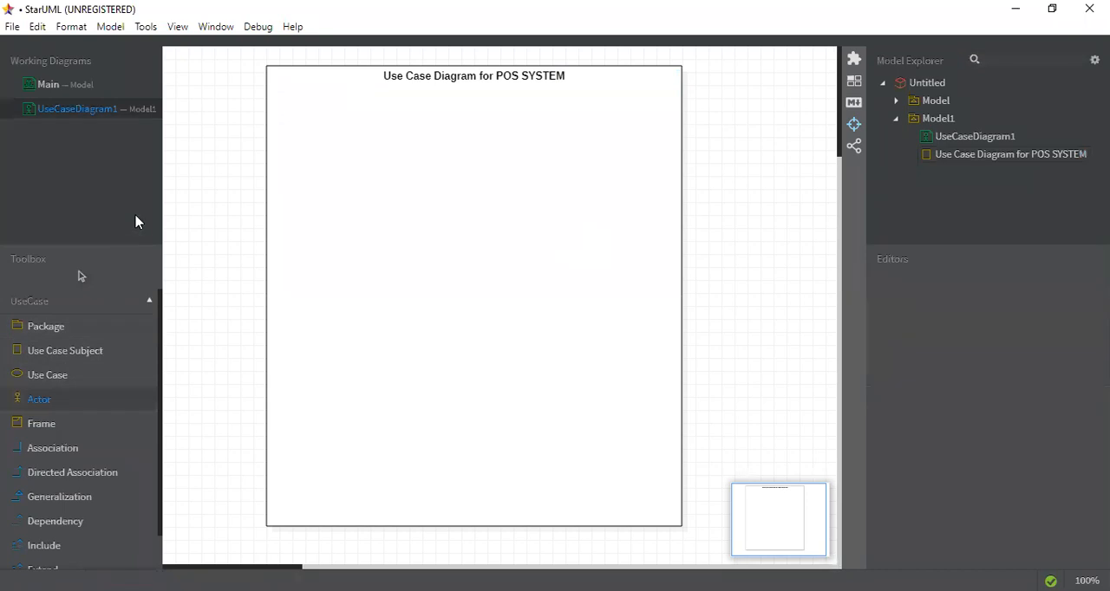
left_click(200, 149)
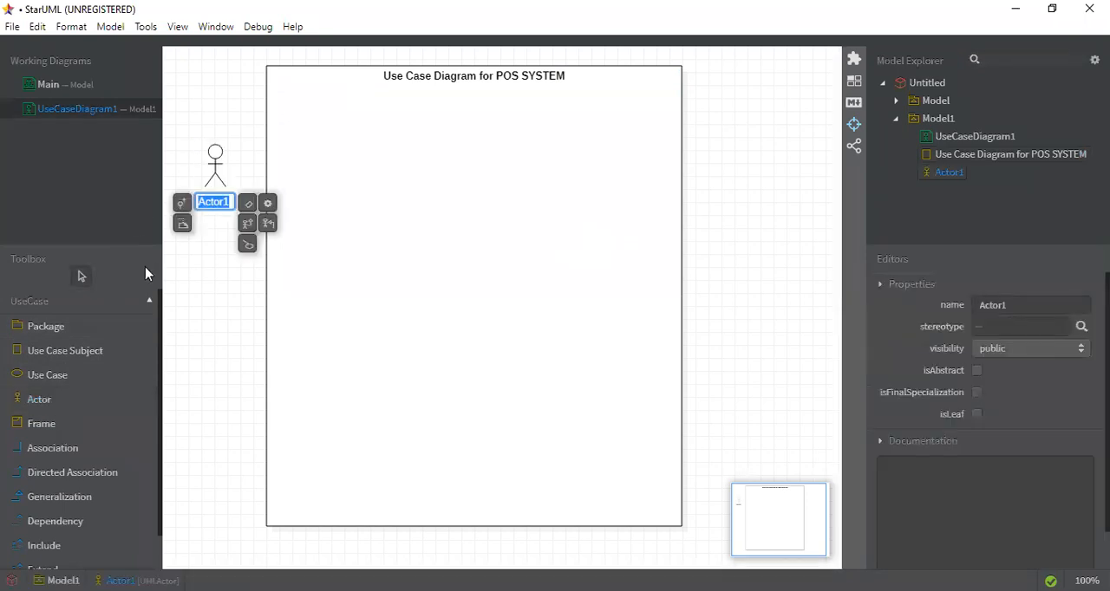
left_click(51, 403)
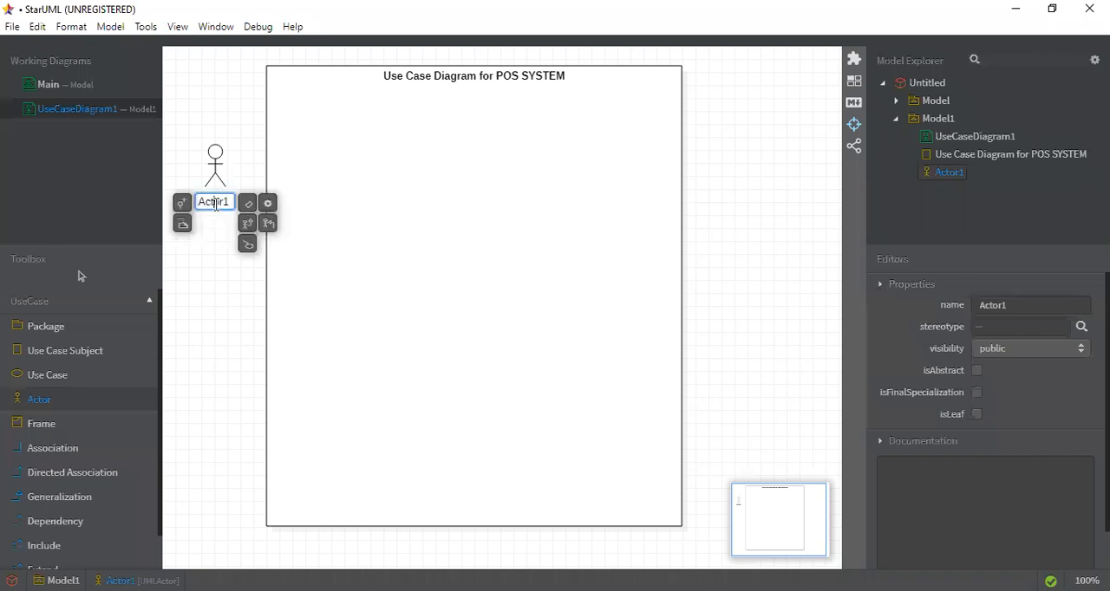
left_click_drag(232, 203, 157, 207)
type("Custoomer")
key("BackSpace")
key("BackSpace")
key("BackSpace")
key("BackSpace")
type("mer")
Add a second actor below Customer, shift it into line, and name it "Cashier"
left_click(216, 289)
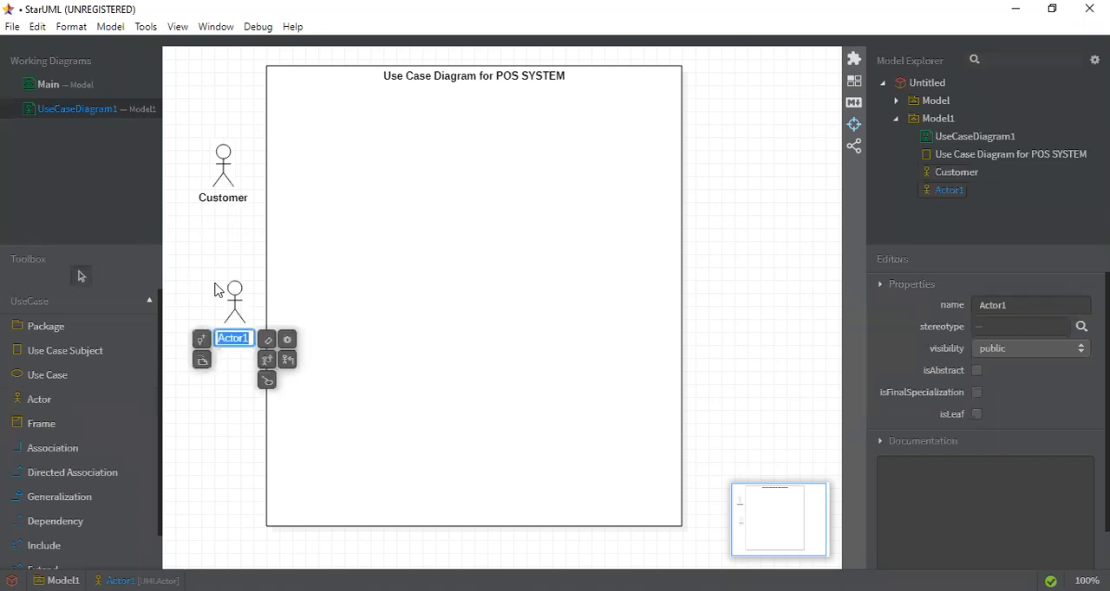
left_click_drag(236, 291, 221, 272)
double_click(228, 310)
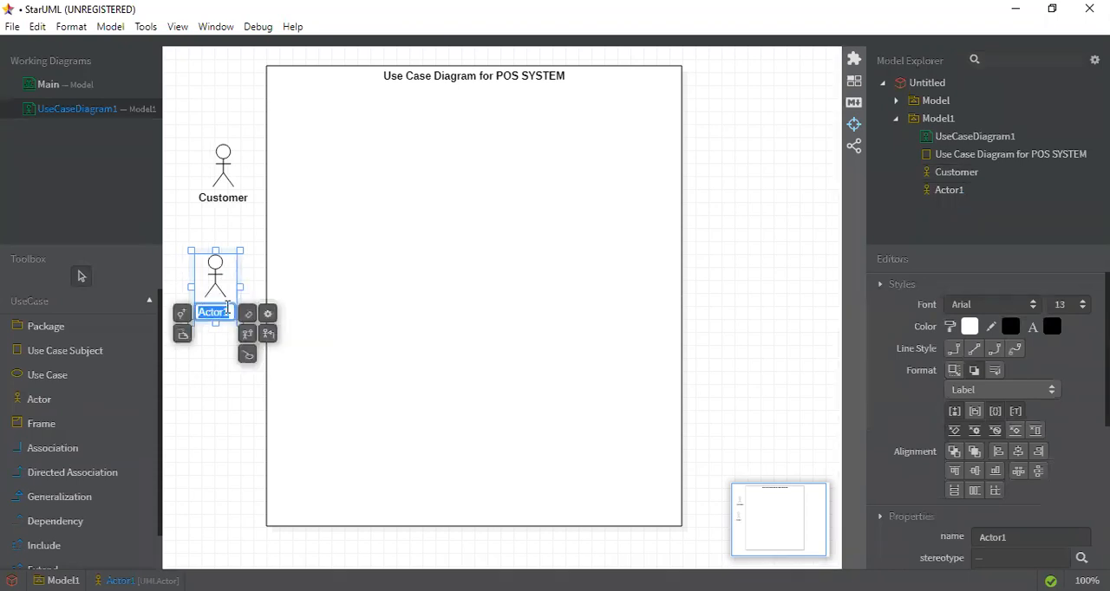
type("Cashier")
Add a third actor named "Admistrator" below Cashier and move it closer in line with the other actors
left_click(54, 401)
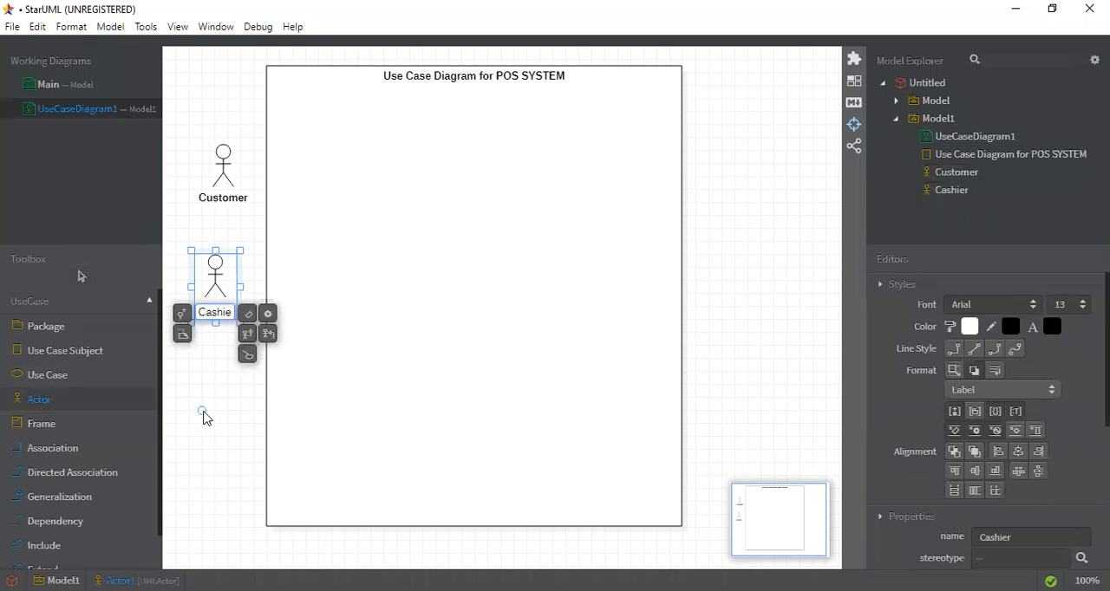
left_click(205, 417)
type("Admis")
type("istrator")
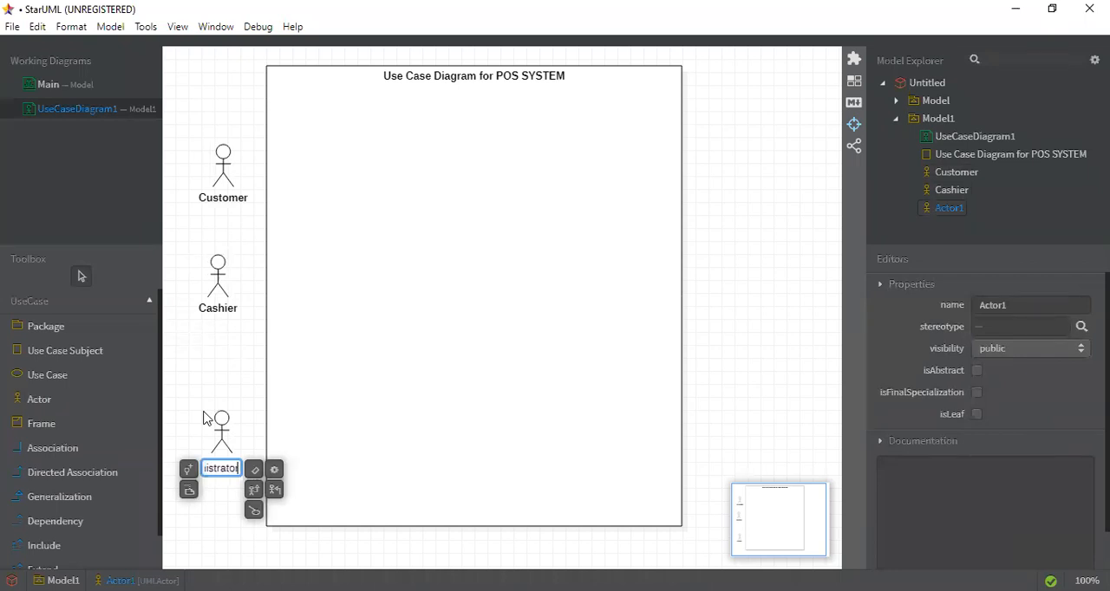
left_click(194, 377)
left_click_drag(243, 426, 223, 396)
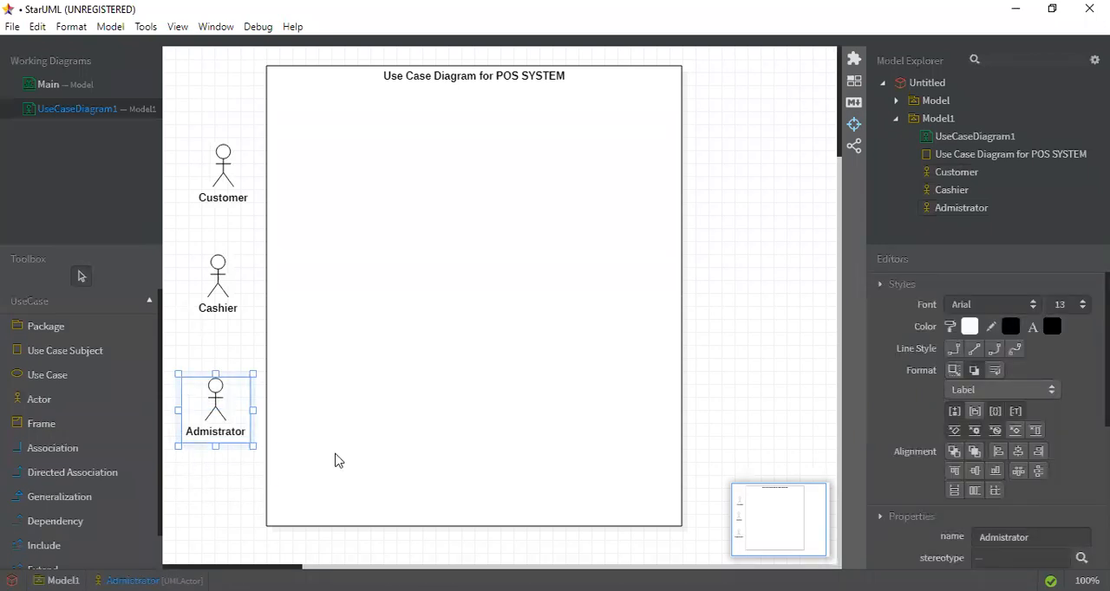
key("alt+Tab")
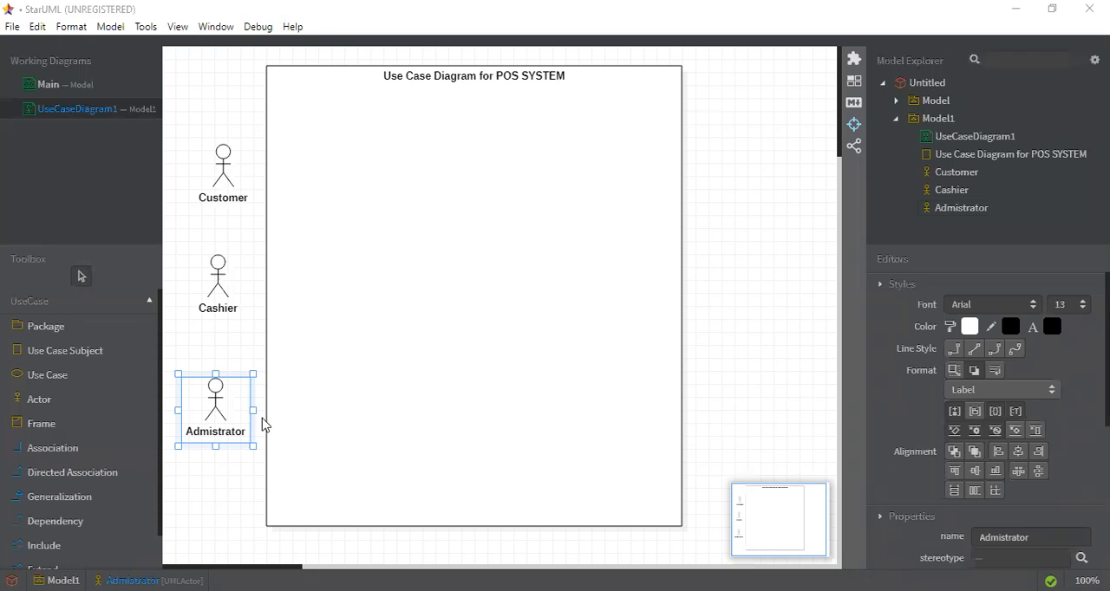
Correct the spelling of the third actor's name to "Administrator"
double_click(219, 431)
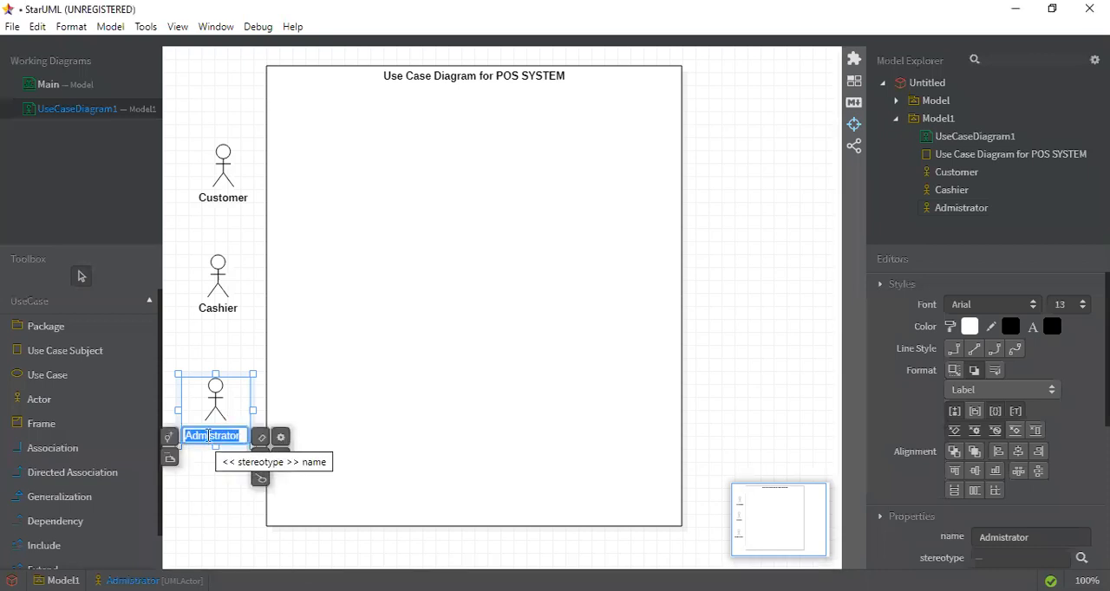
left_click(208, 436)
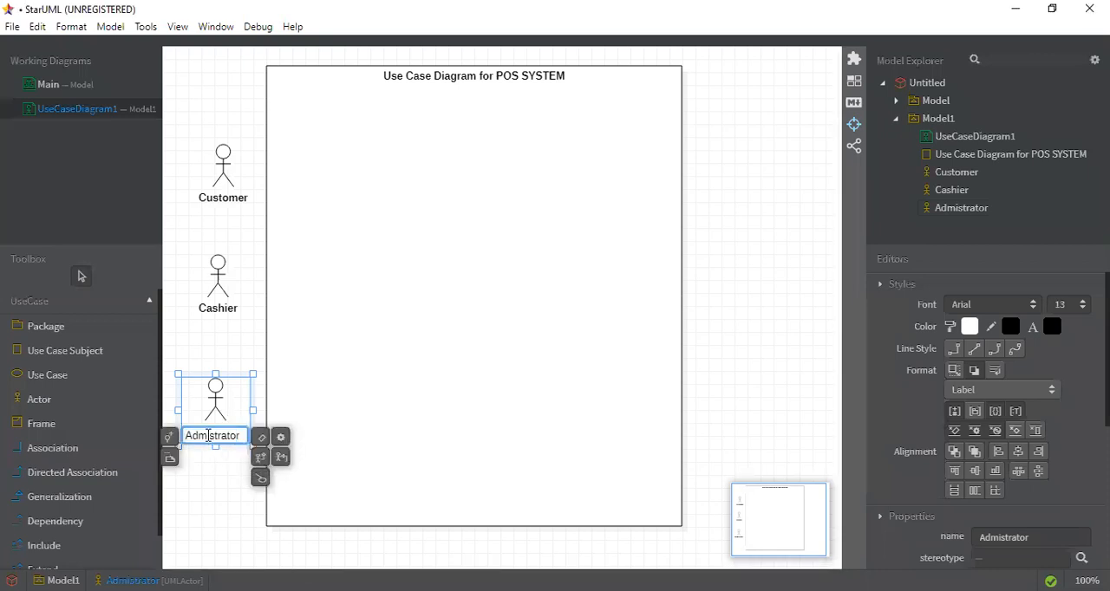
type("ini")
left_click(223, 477)
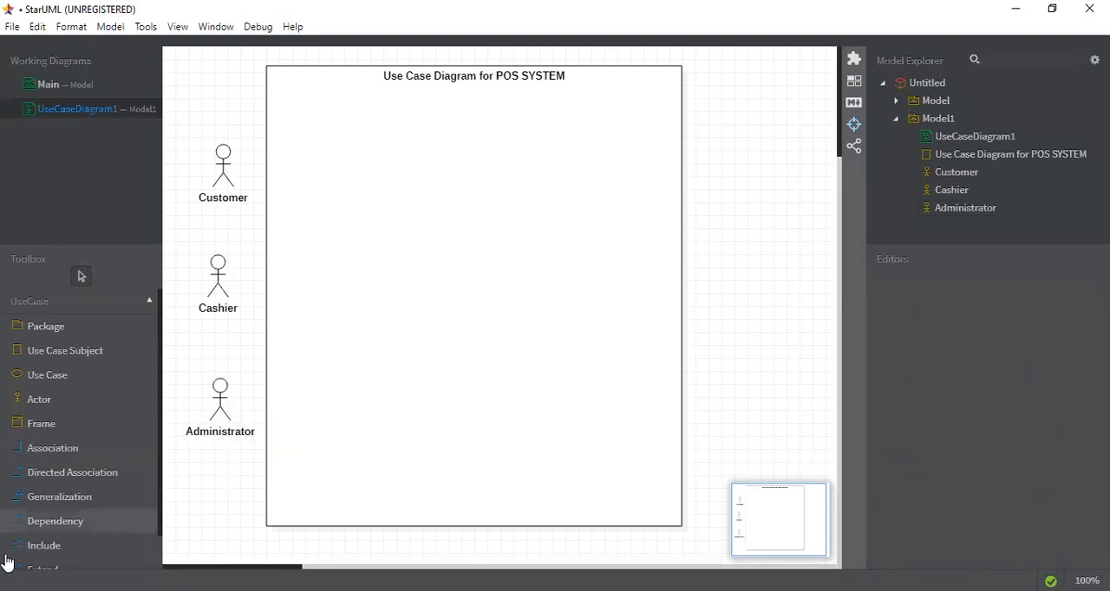
Add a use case near the top centre of the system boundary and name it "Sign Up"
left_click(52, 376)
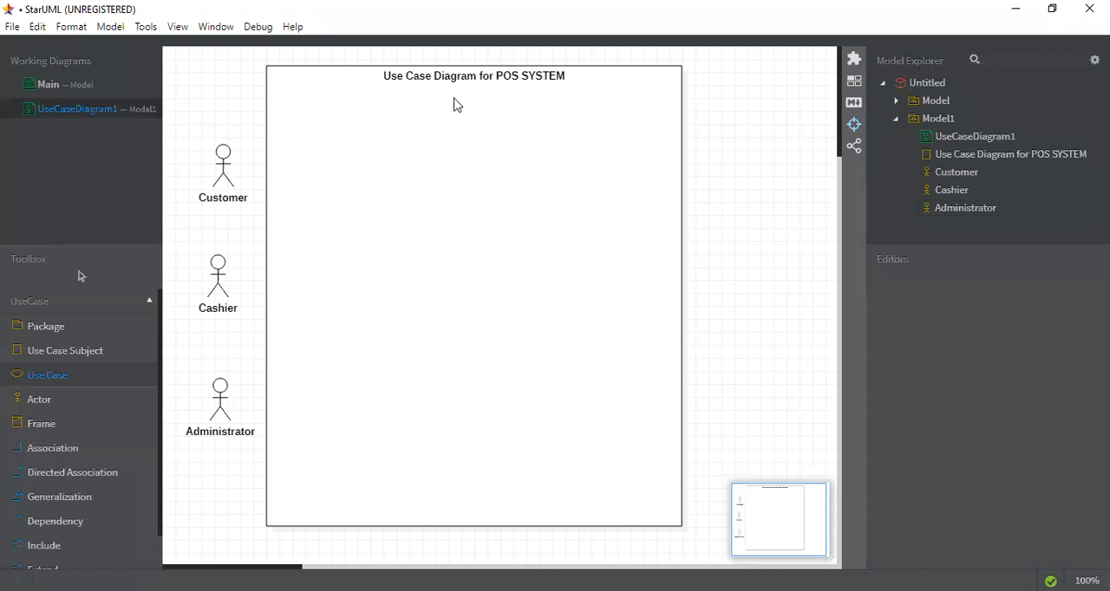
left_click(455, 99)
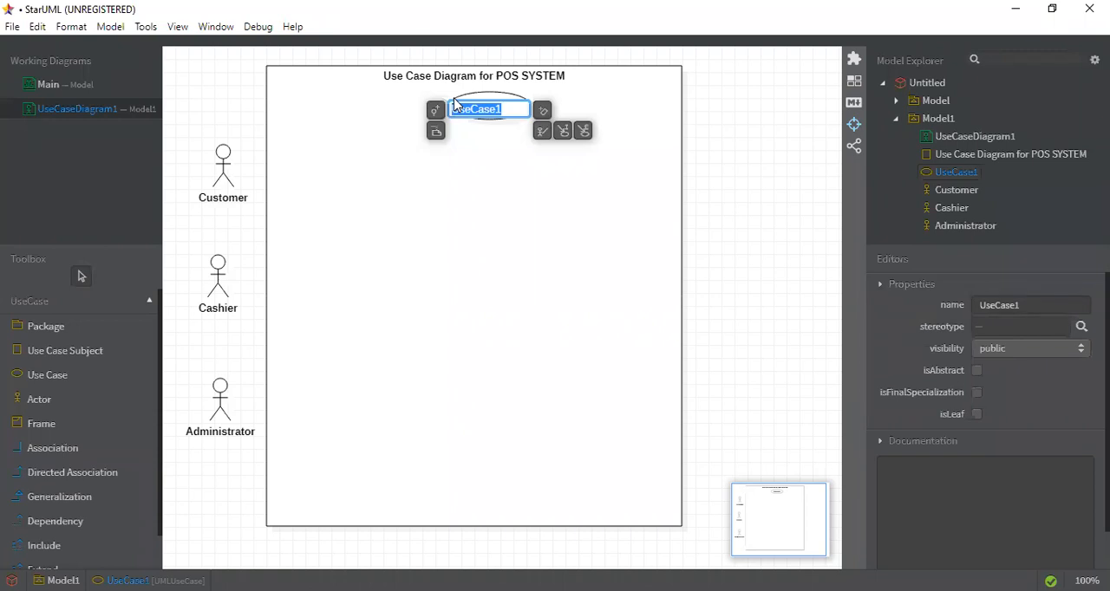
type("Sig")
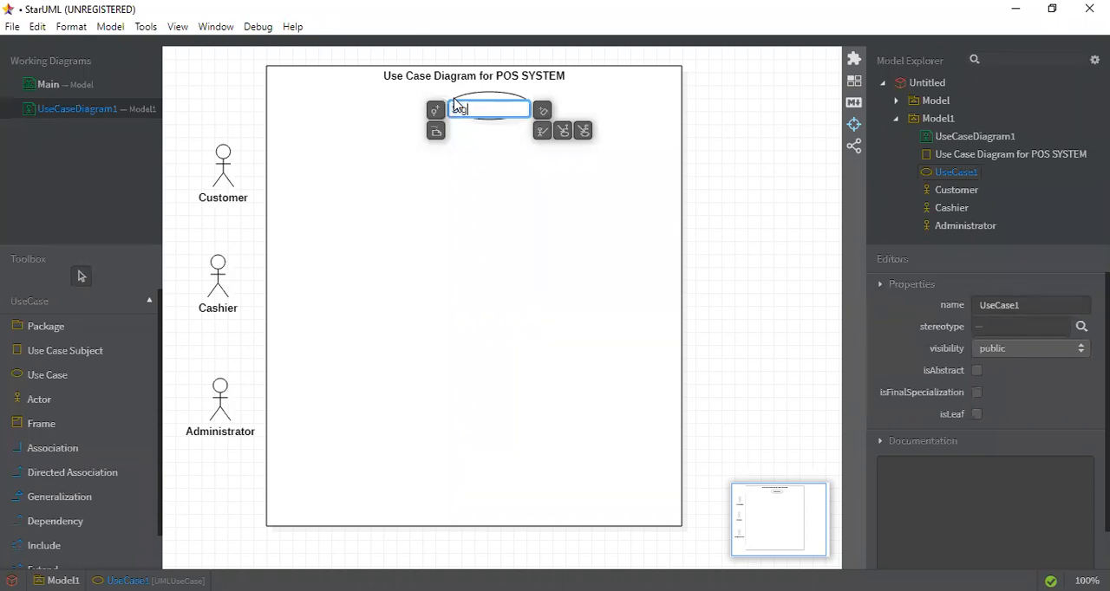
type("n UP")
key("BackSpace")
type("p")
left_click(499, 174)
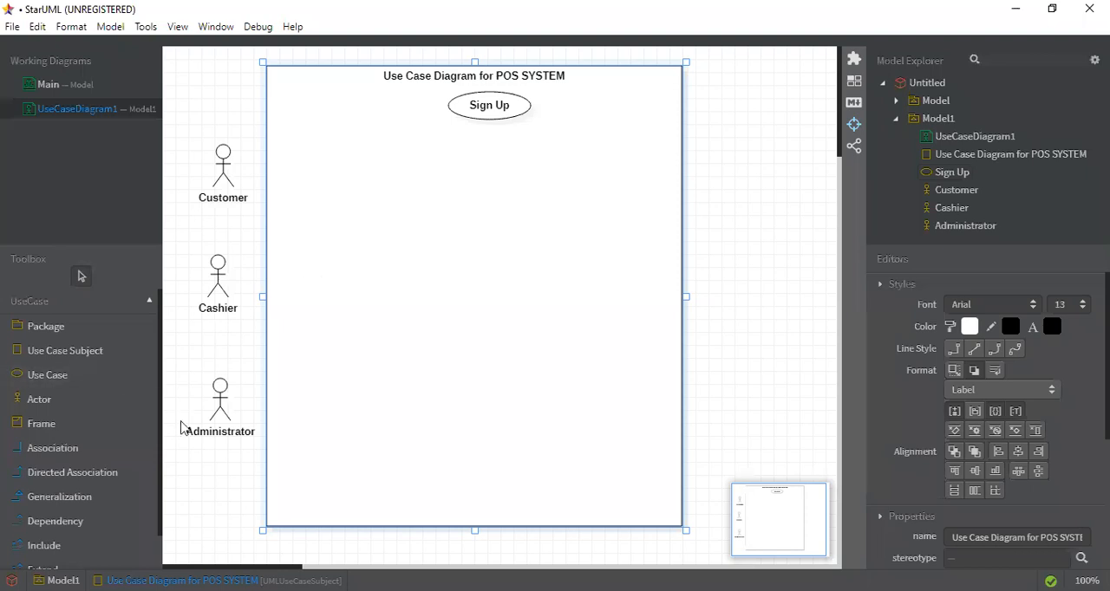
Try to draw an association starting from the Administrator actor
left_click(89, 449)
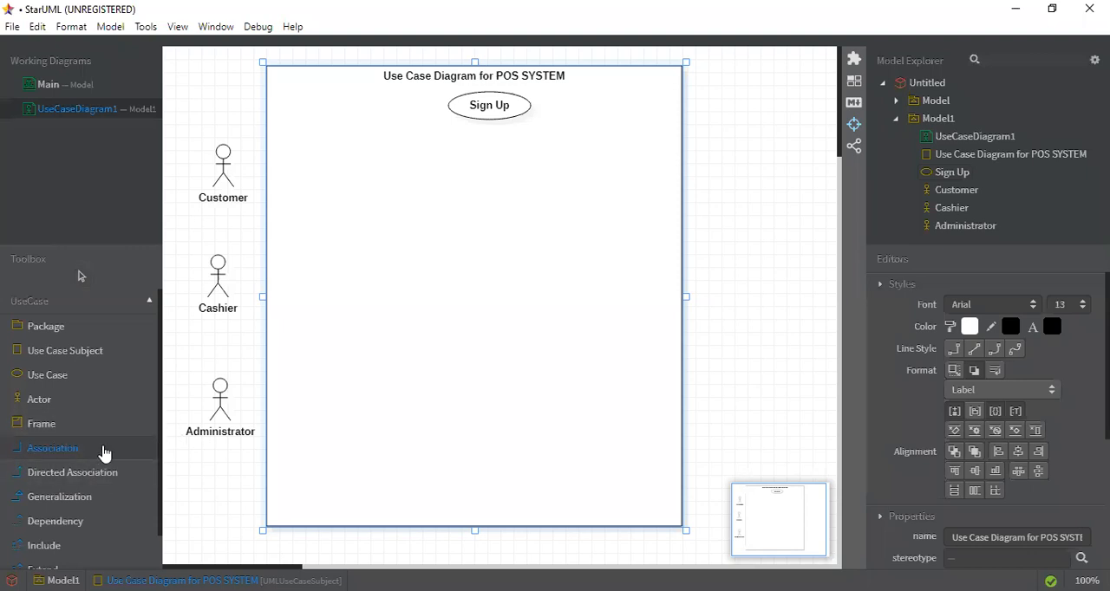
left_click(218, 396)
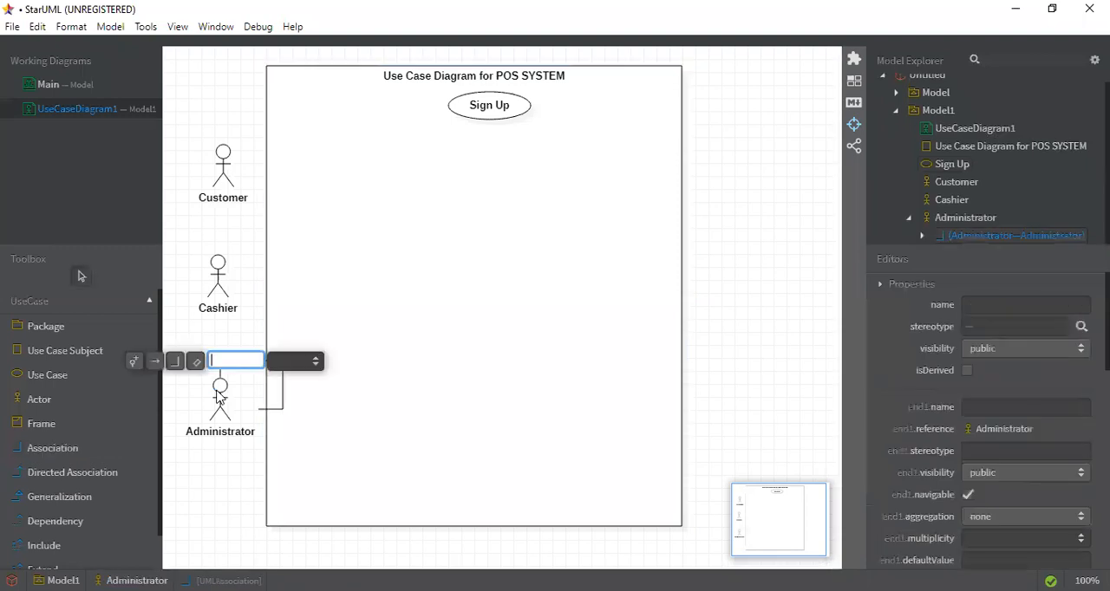
mouse_move(218, 392)
left_mouse_down()
mouse_move(501, 177)
mouse_move(305, 359)
mouse_move(277, 339)
mouse_move(431, 174)
mouse_move(268, 307)
mouse_move(280, 312)
mouse_move(216, 363)
mouse_move(217, 378)
left_mouse_up()
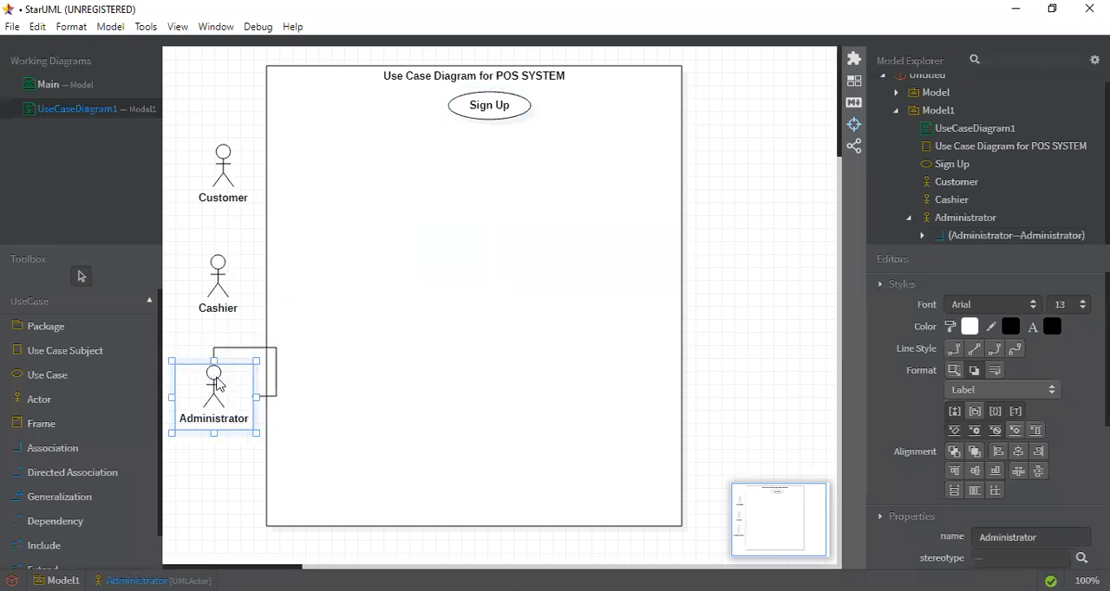
left_click(81, 458)
left_click_drag(211, 387, 345, 413)
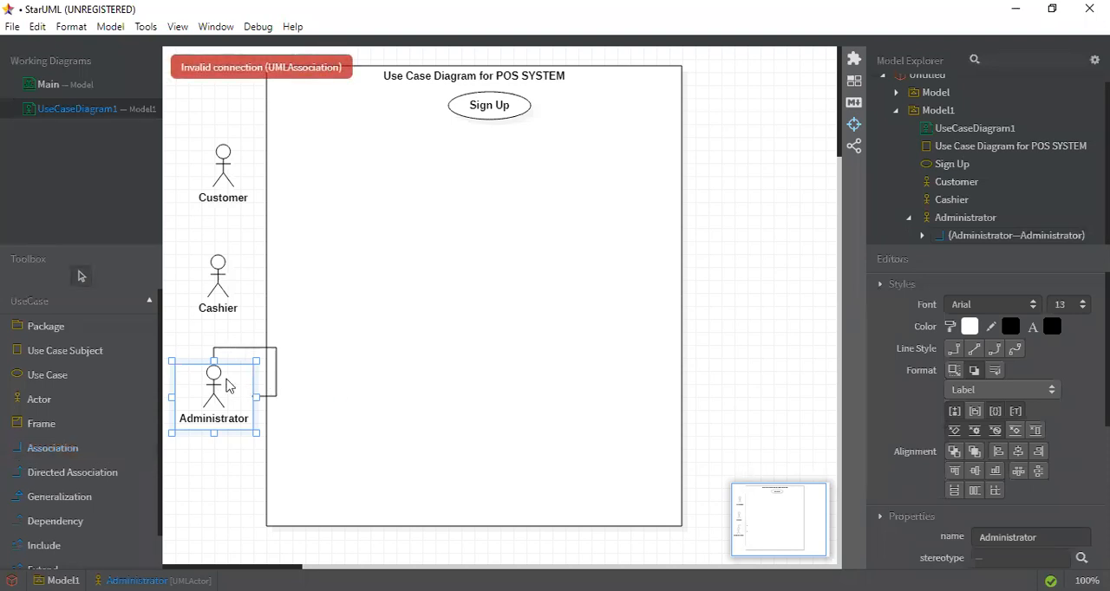
left_click(177, 480)
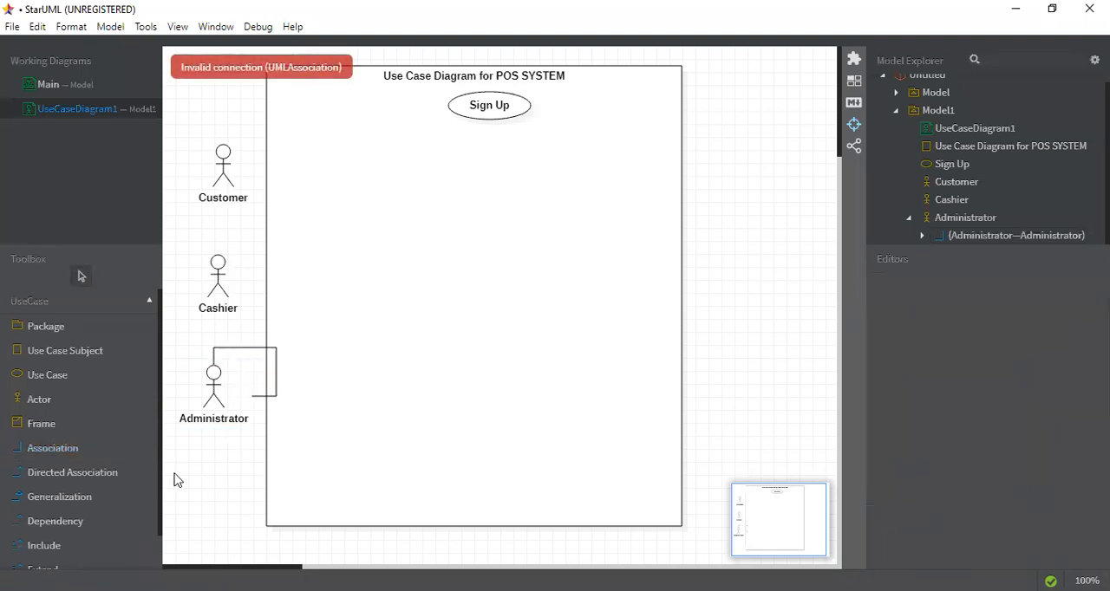
Connect the Administrator, Cashier and Customer actors to the Sign Up use case with plain associations
left_click(79, 459)
left_click_drag(213, 376, 473, 121)
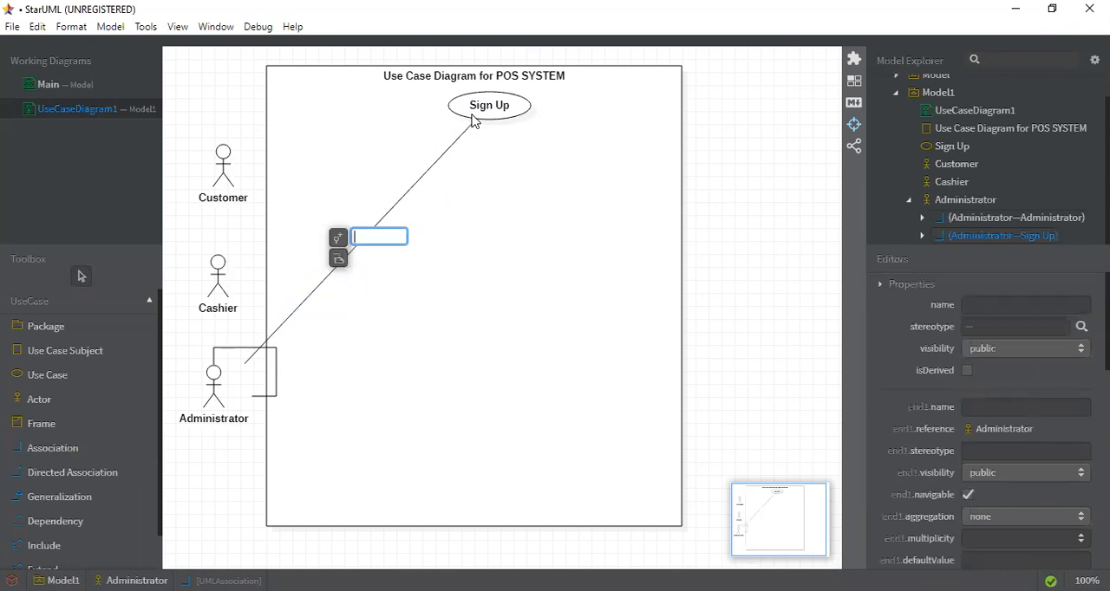
left_click(419, 305)
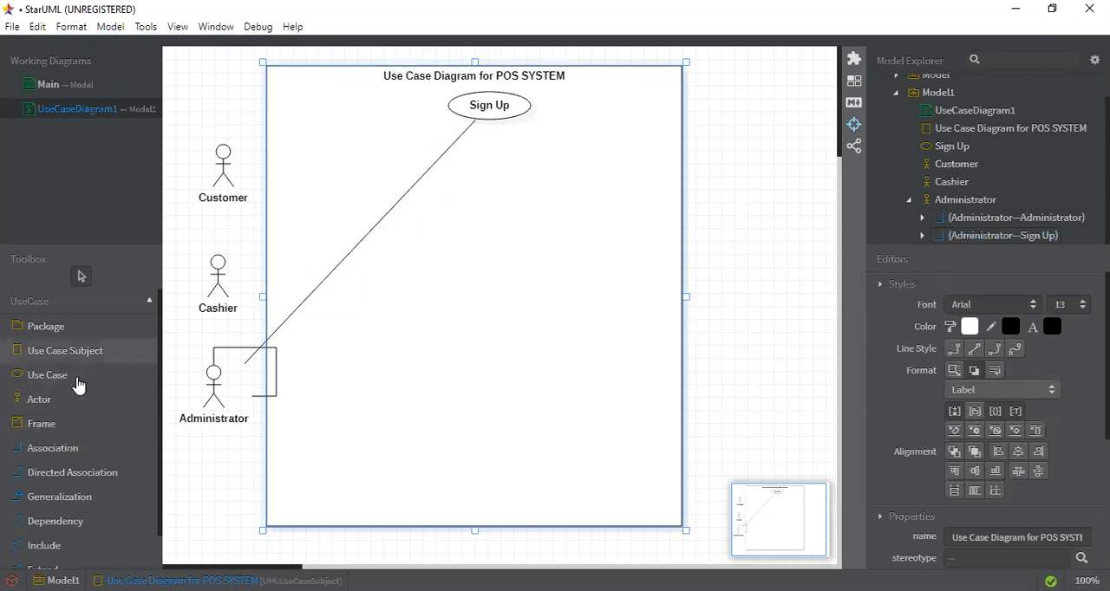
left_click(91, 451)
mouse_move(217, 291)
left_mouse_down()
mouse_move(495, 104)
mouse_move(485, 107)
left_mouse_up()
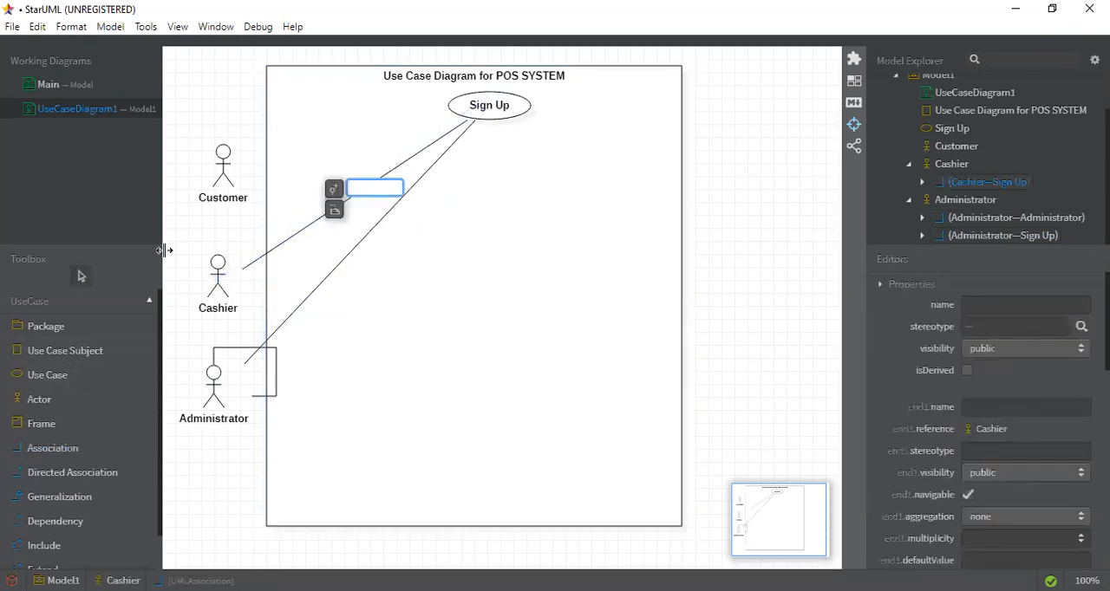
left_click(441, 290)
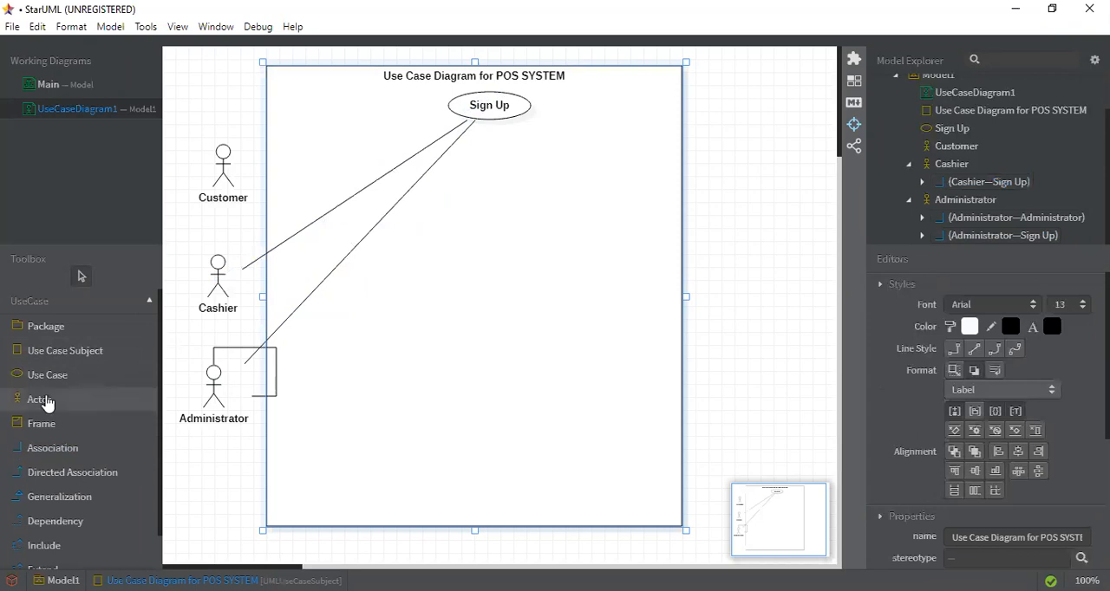
left_click(63, 450)
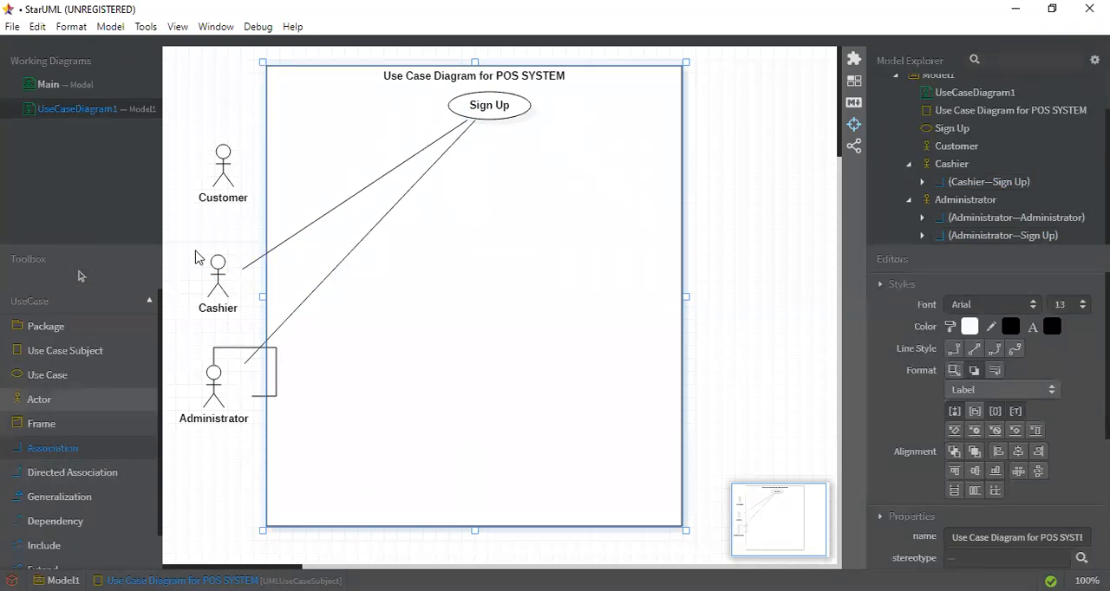
left_click_drag(215, 176, 462, 109)
left_click(512, 242)
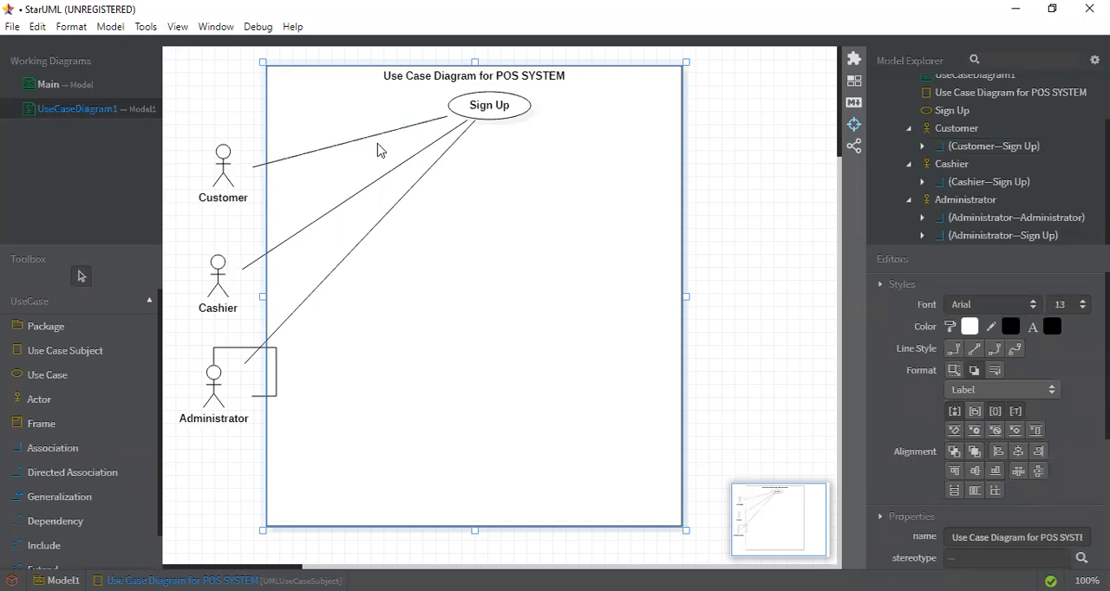
Replace the plain association between Customer and Sign Up with a directed association from Customer to Sign Up
left_click(323, 152)
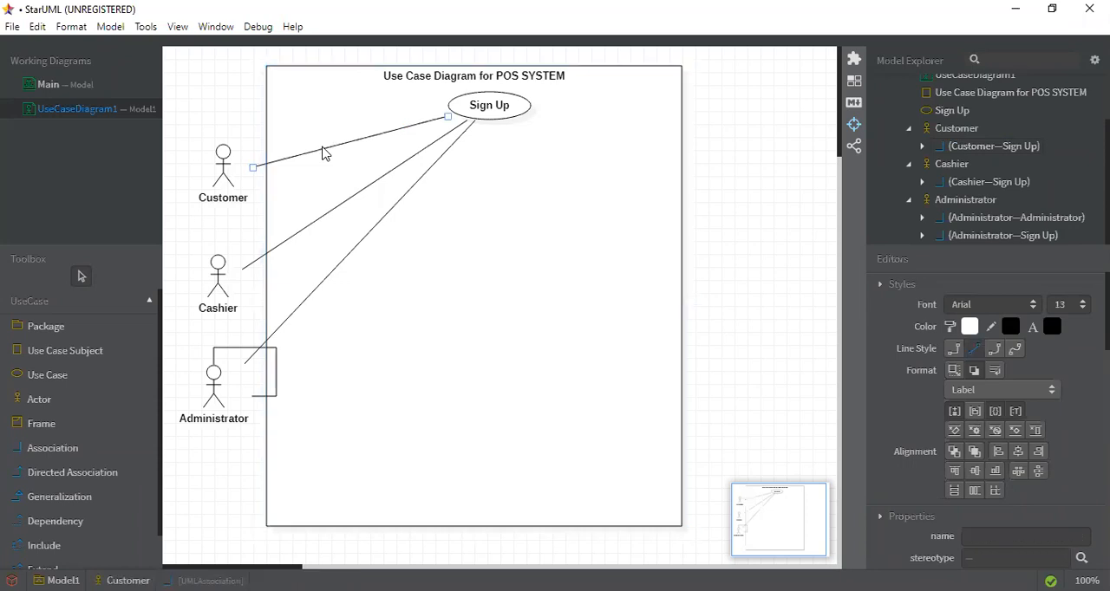
key("Delete")
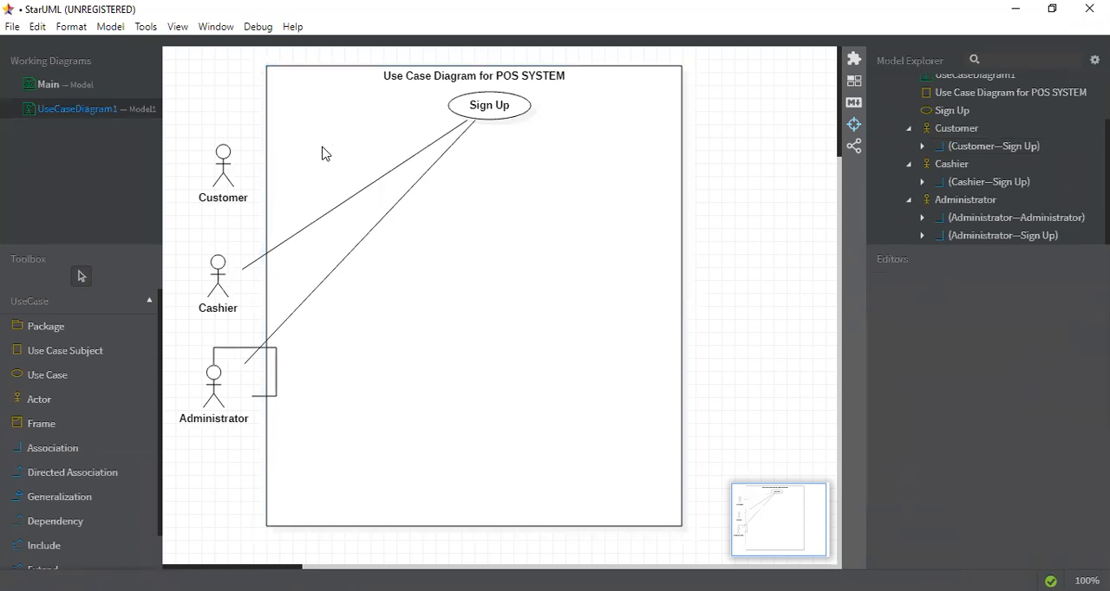
left_click(72, 473)
left_click_drag(215, 184, 460, 111)
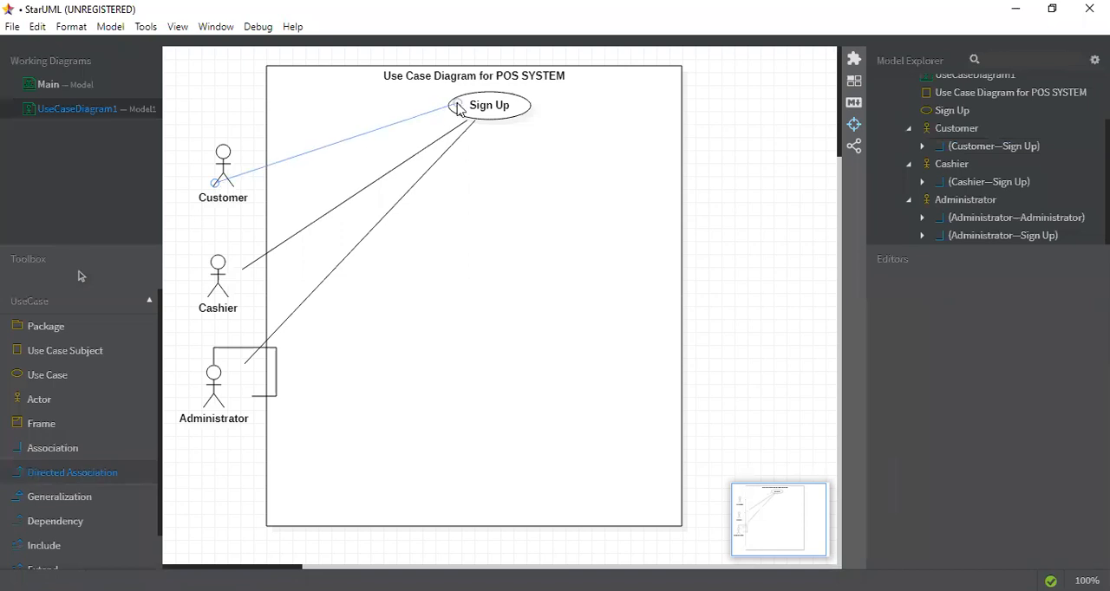
left_click(525, 265)
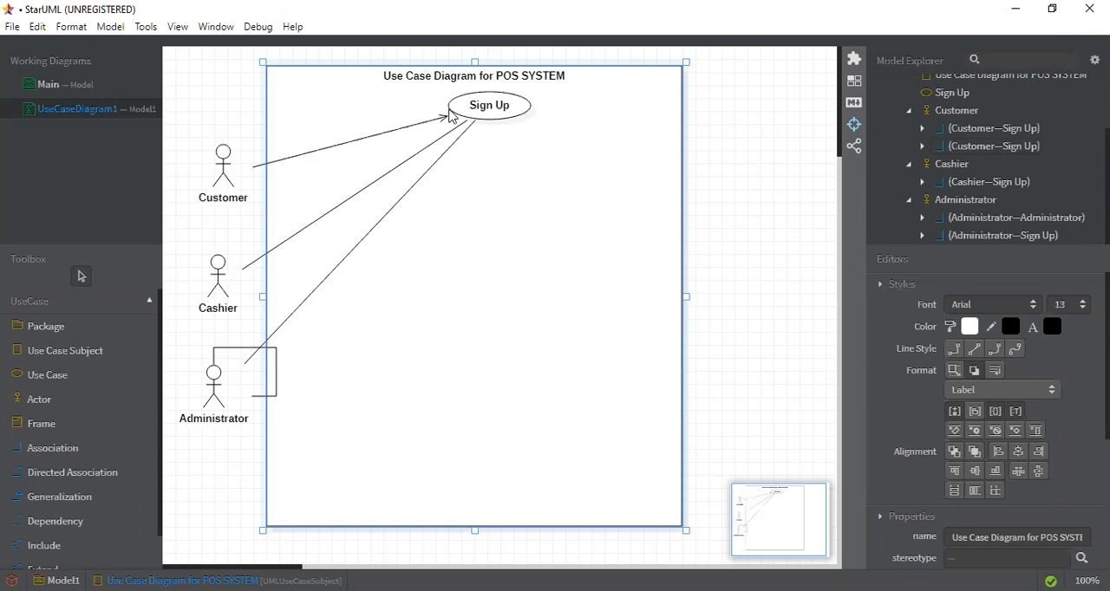
Delete the Cashier and Administrator association lines to Sign Up, and draw a directed association from Cashier to Sign Up
left_click(423, 149)
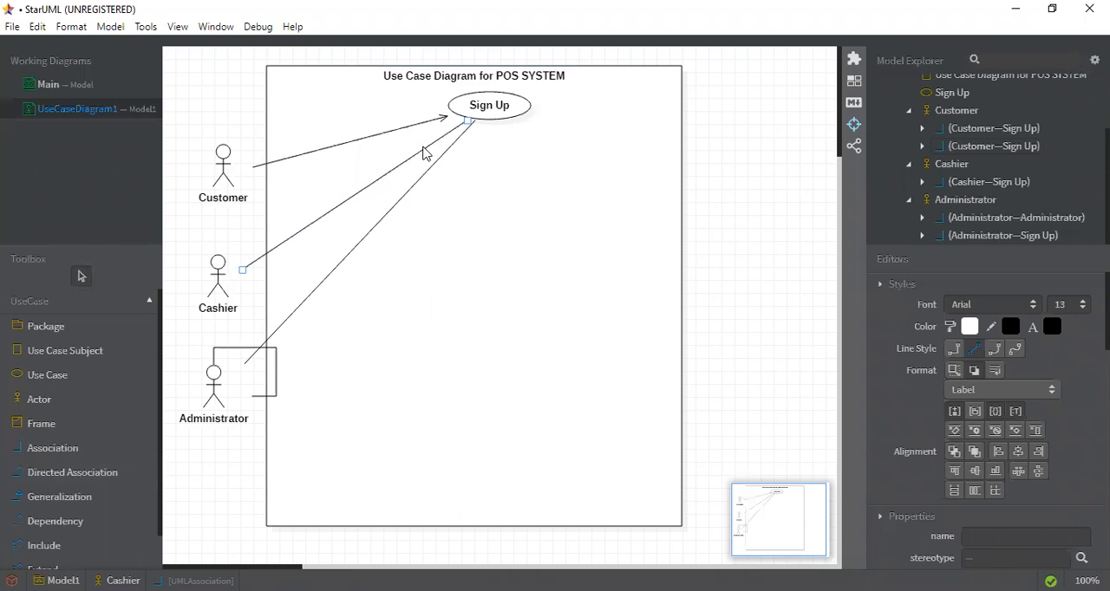
key("Delete")
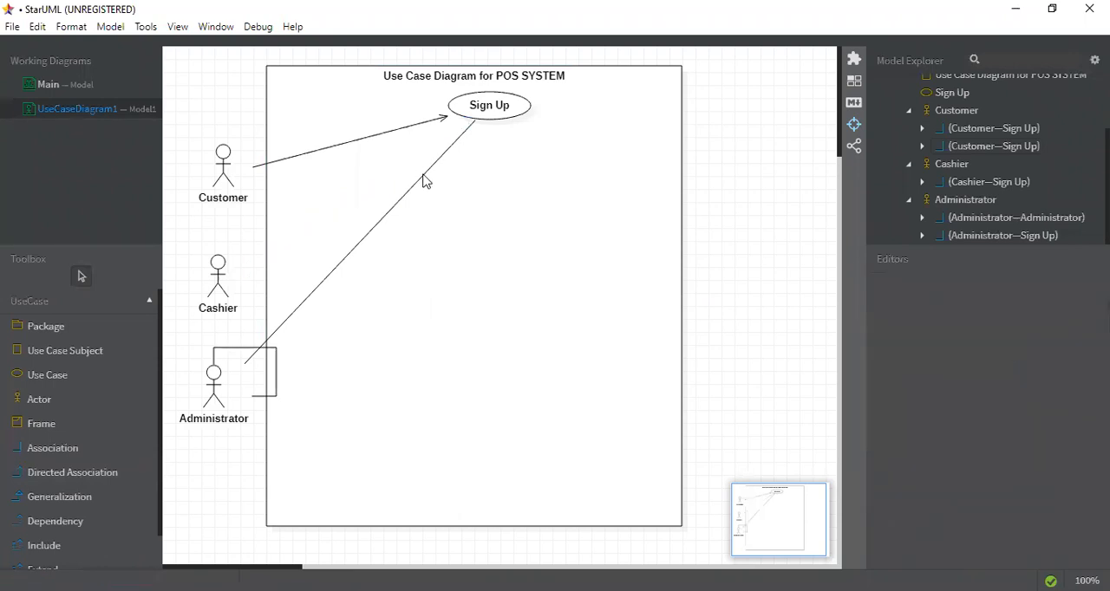
left_click(424, 179)
key("Delete")
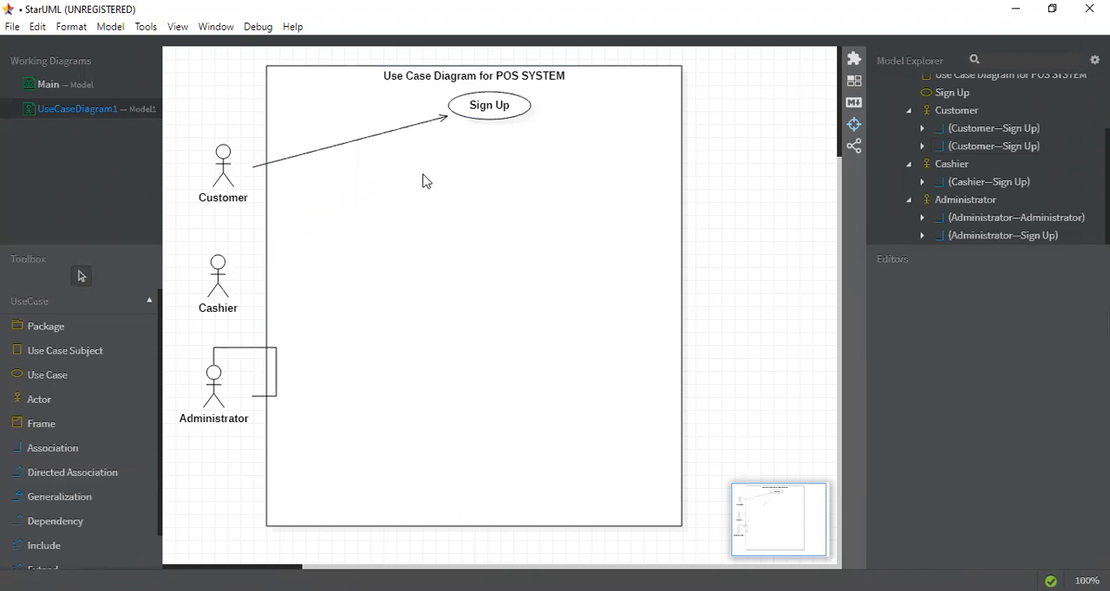
left_click(78, 471)
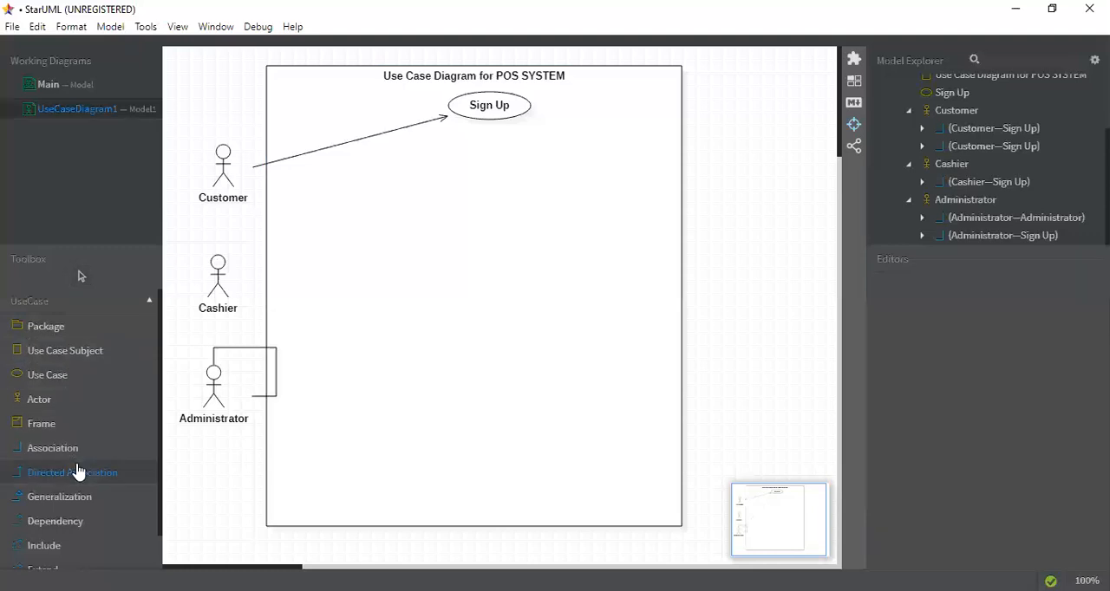
left_click_drag(213, 291, 450, 115)
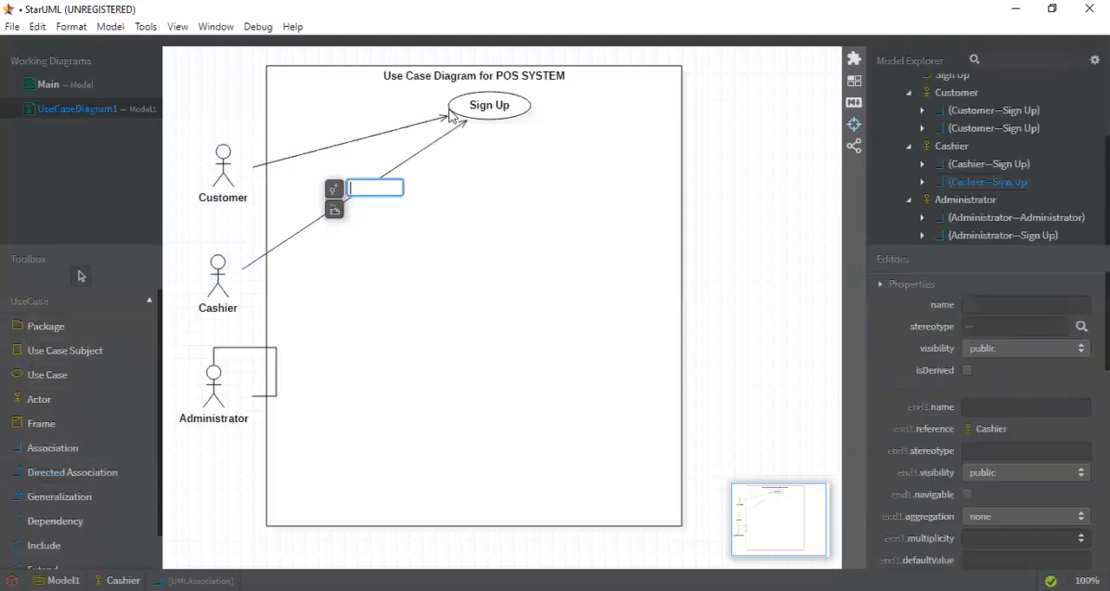
Try to connect the Administrator actor to the Sign Up use case with a directed or plain association
left_click(69, 475)
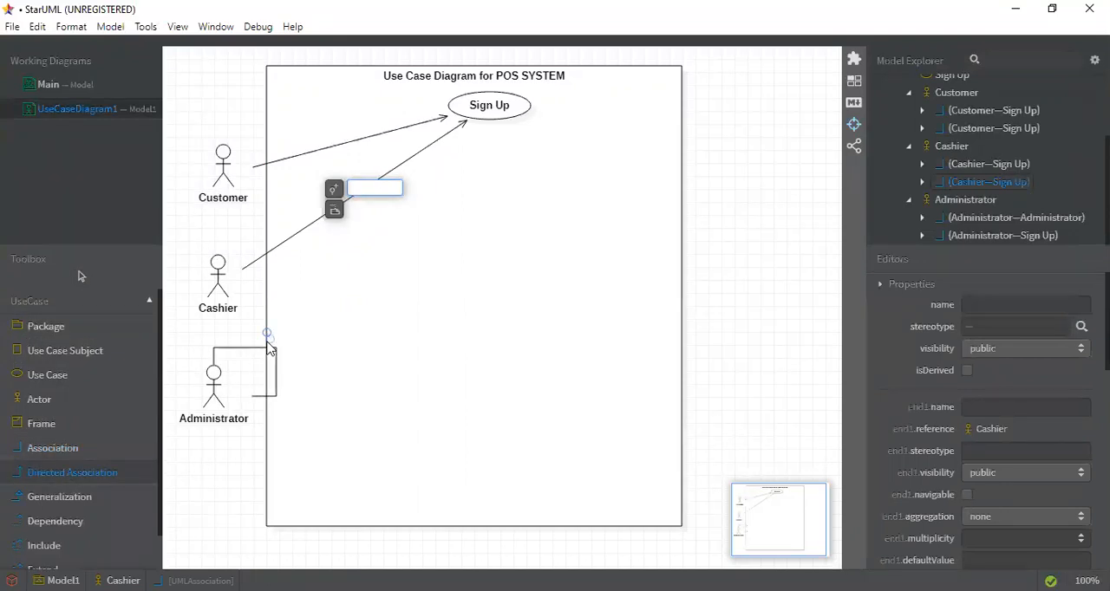
left_click_drag(250, 366, 459, 121)
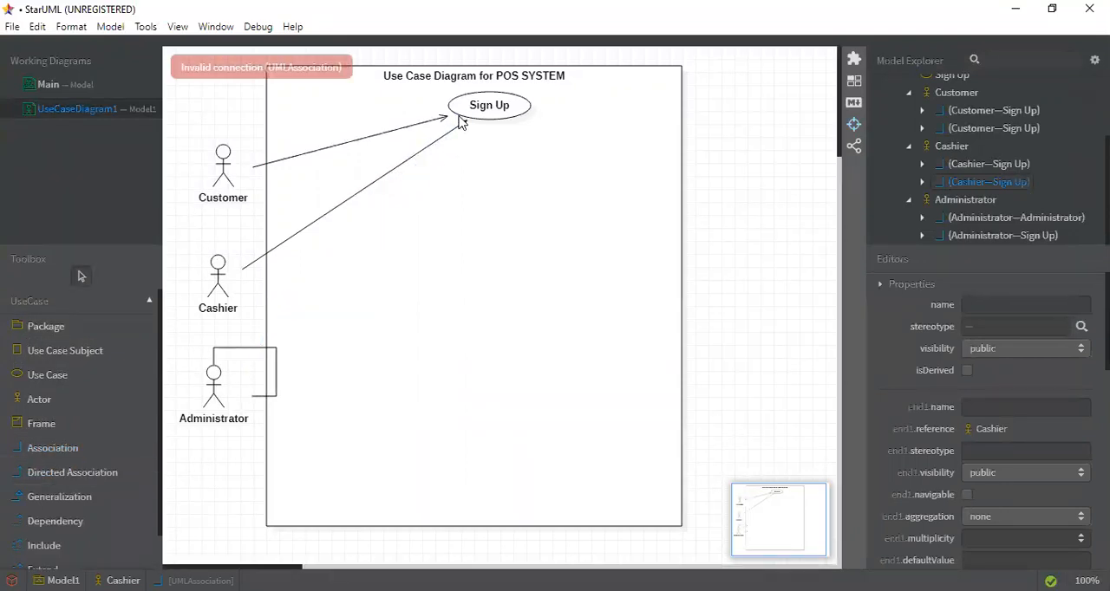
left_click(49, 483)
left_click_drag(270, 361, 498, 117)
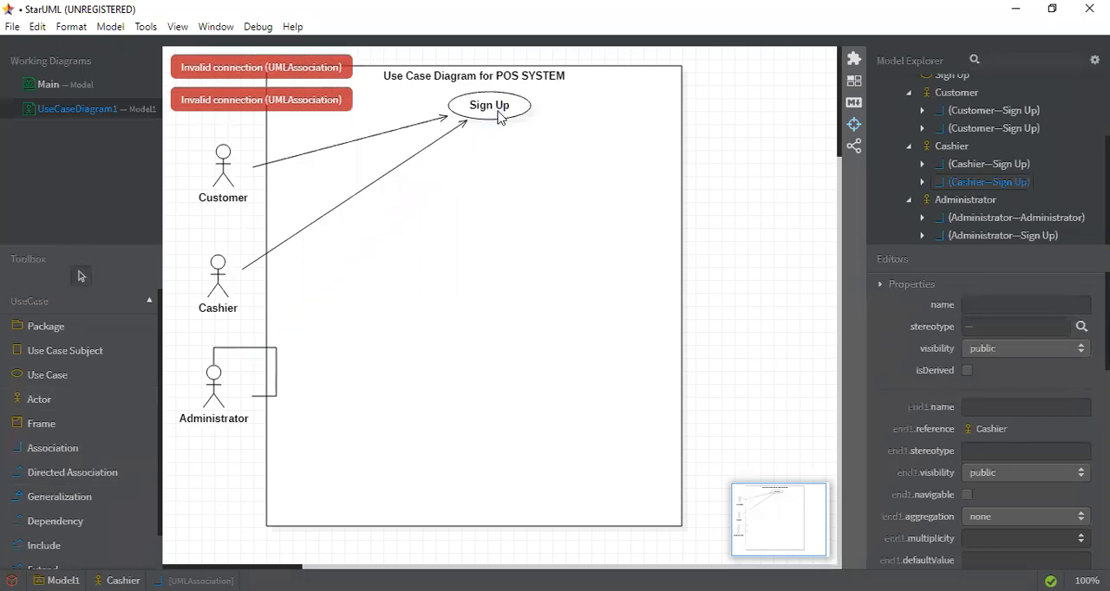
left_click(72, 482)
left_click_drag(212, 382, 482, 125)
left_click(330, 387)
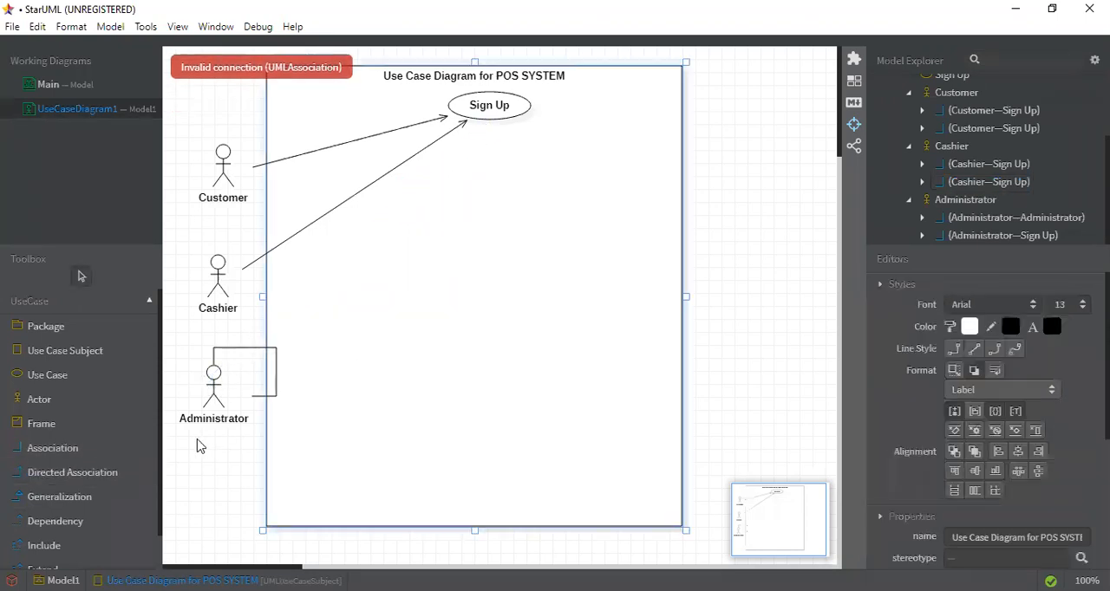
left_click(73, 483)
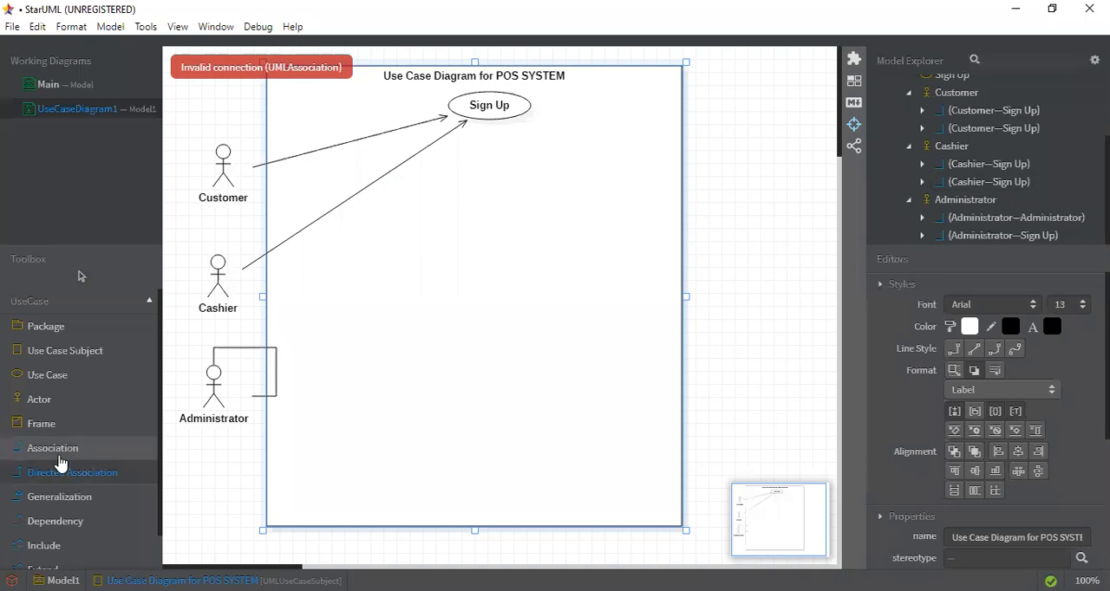
left_click(57, 453)
left_click_drag(241, 358, 473, 120)
Replace the Administrator actor with a new actor named Administrator, placed below Cashier and outside the system boundary
left_click(194, 430)
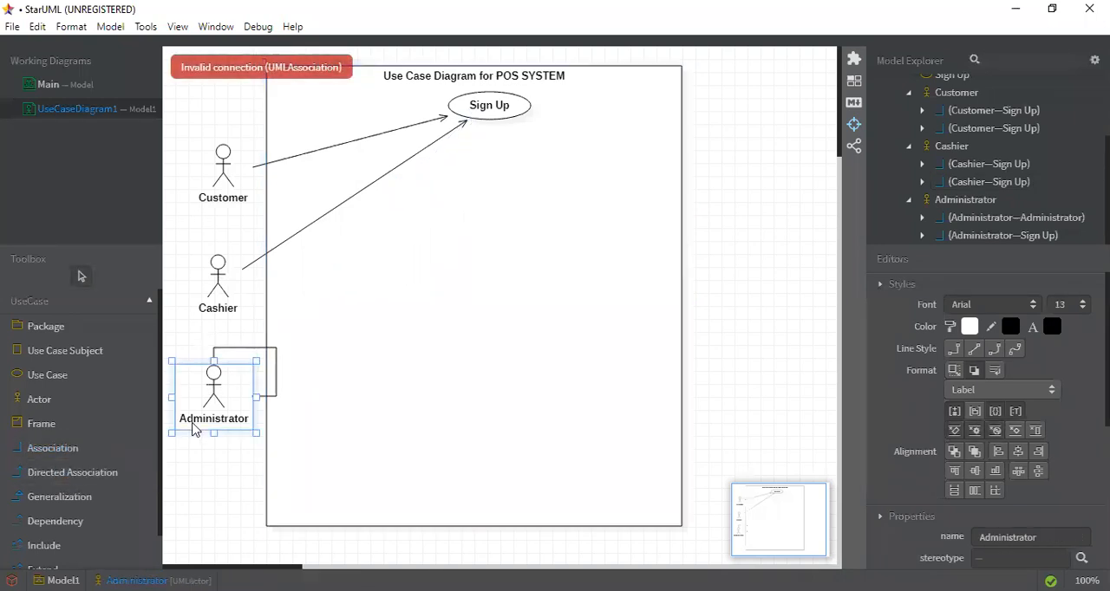
key("Delete")
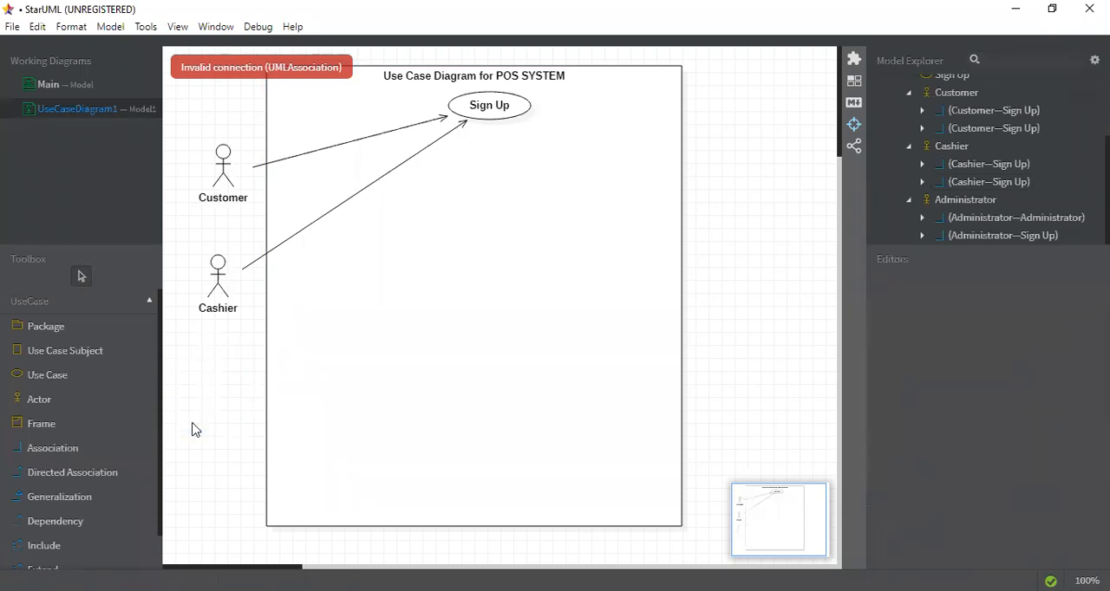
left_click(64, 403)
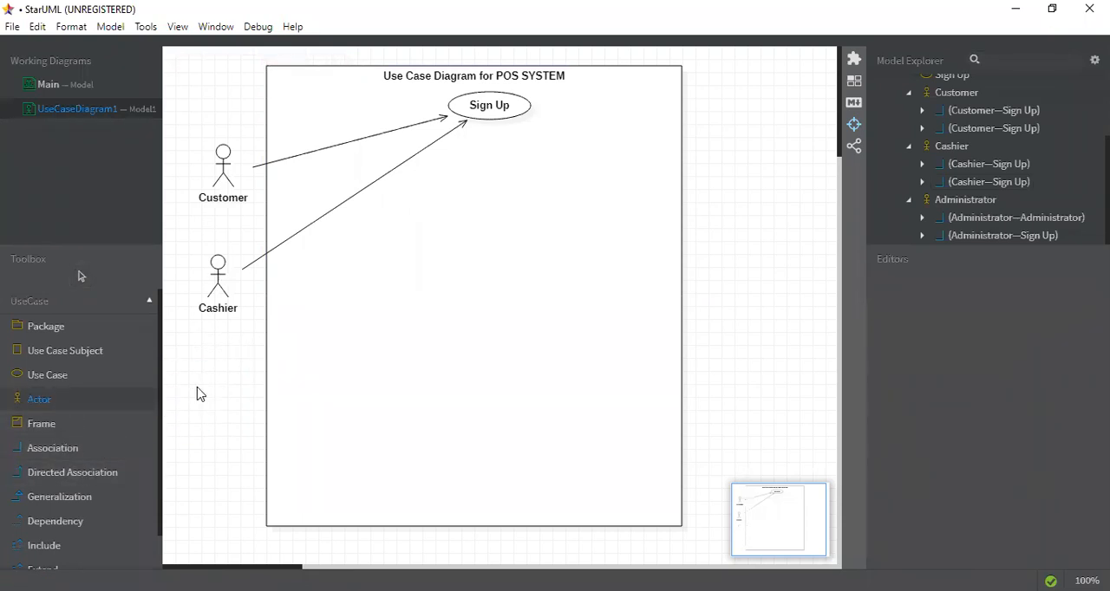
left_click(197, 392)
type("Ad")
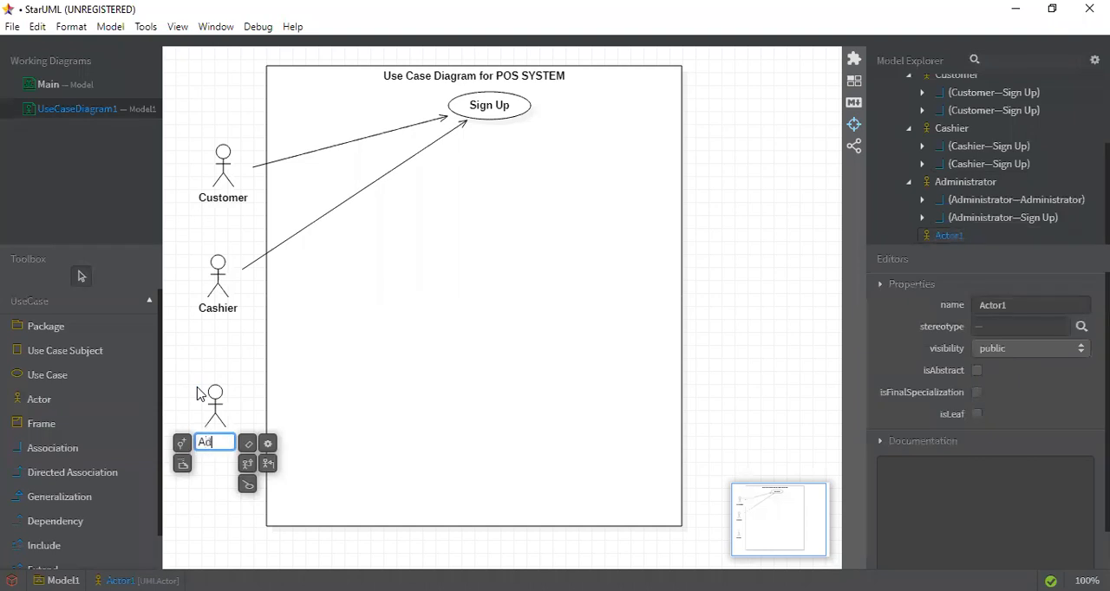
type("m")
type("inist")
type("rator")
left_click(258, 276)
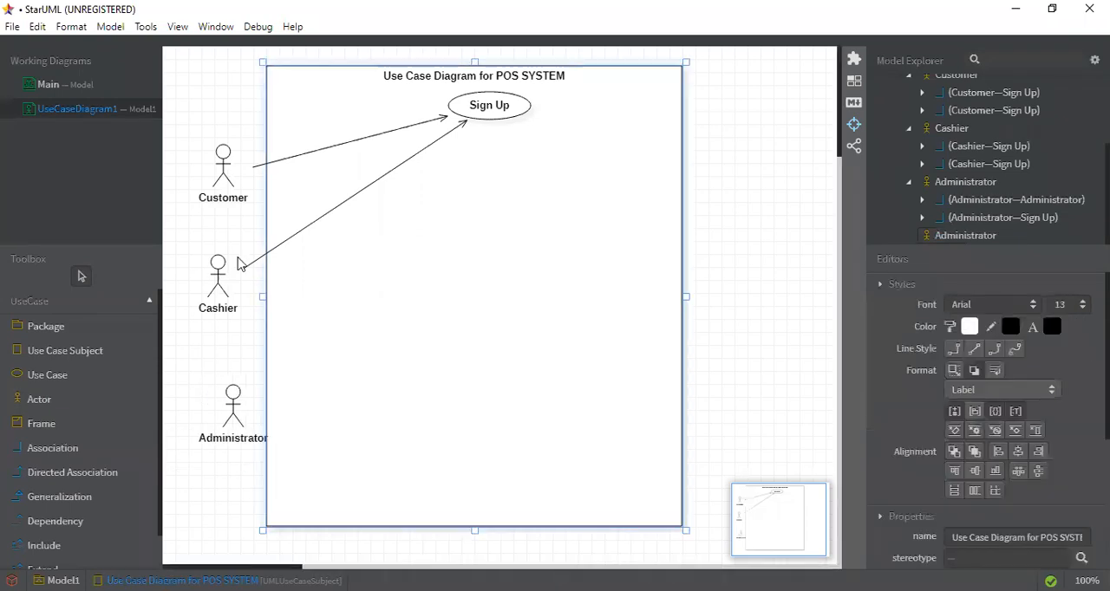
left_click(193, 427)
left_click_drag(192, 426, 168, 427)
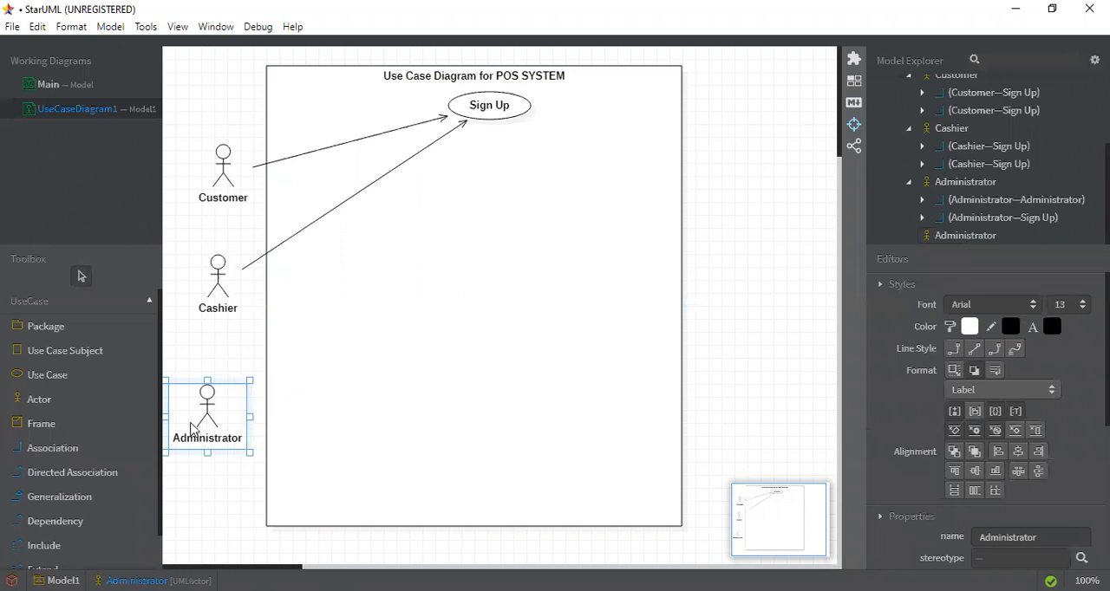
Try to draw a directed association from the new Administrator actor to the Sign Up use case
left_click(113, 472)
left_click_drag(230, 408, 462, 127)
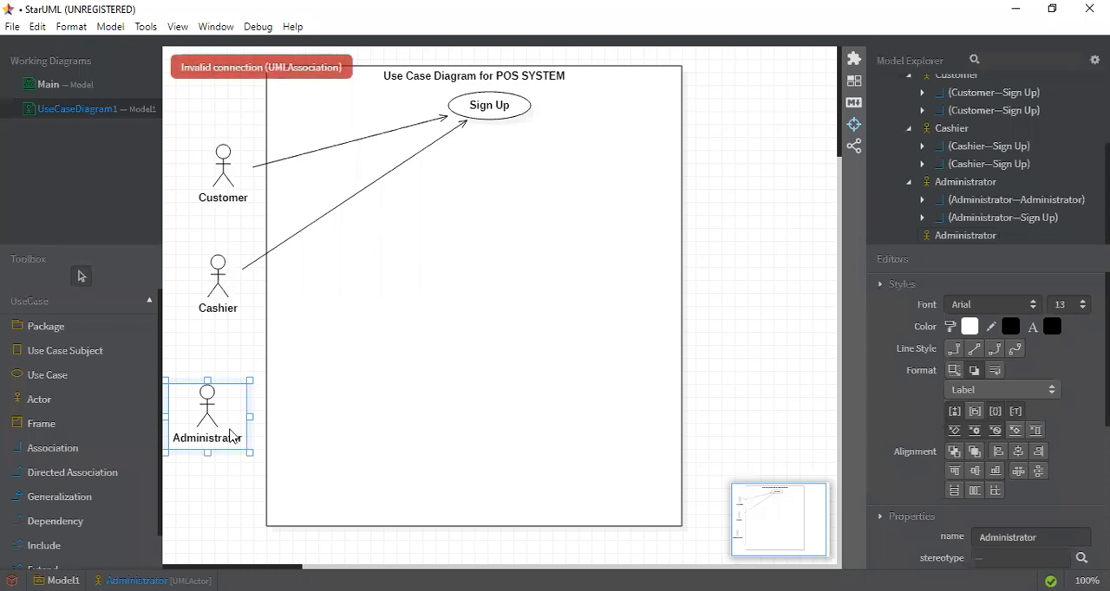
left_click(109, 476)
left_click_drag(243, 425, 502, 130)
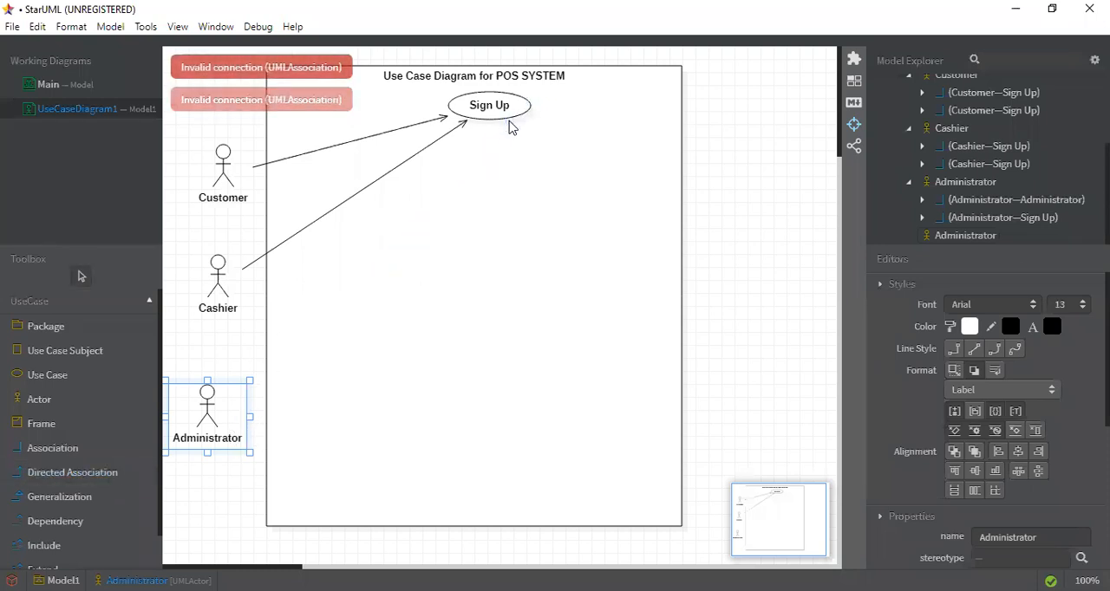
Connect the Administrator actor to the Sign Up use case with a plain association
left_click(80, 448)
left_click_drag(217, 409, 496, 117)
left_click(546, 272)
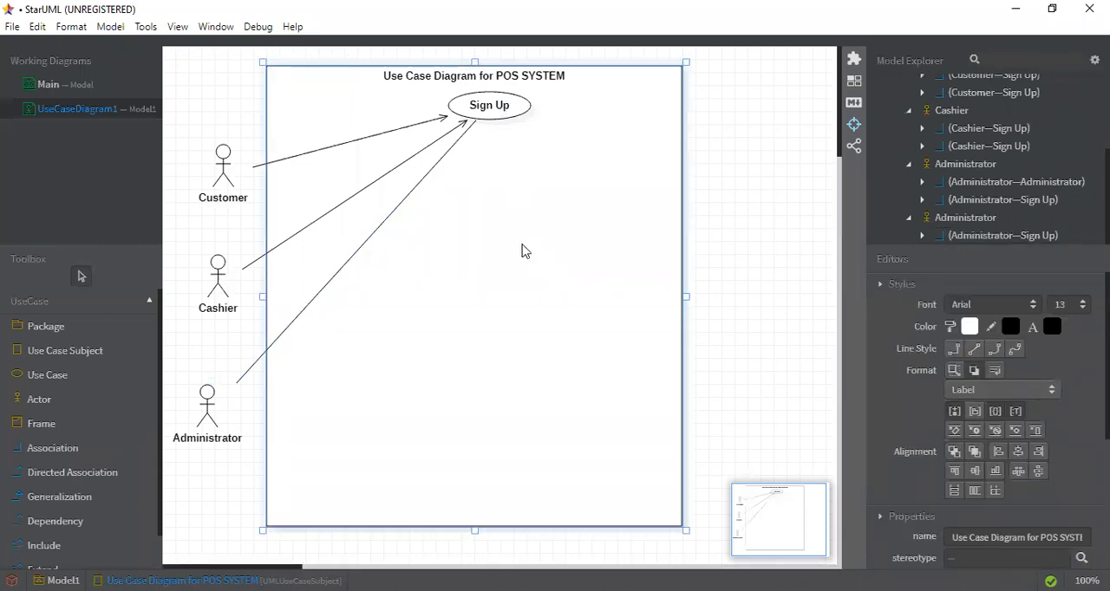
Shift the Sign Up use case to the right and add a use case named Login below it
left_click_drag(486, 107, 548, 121)
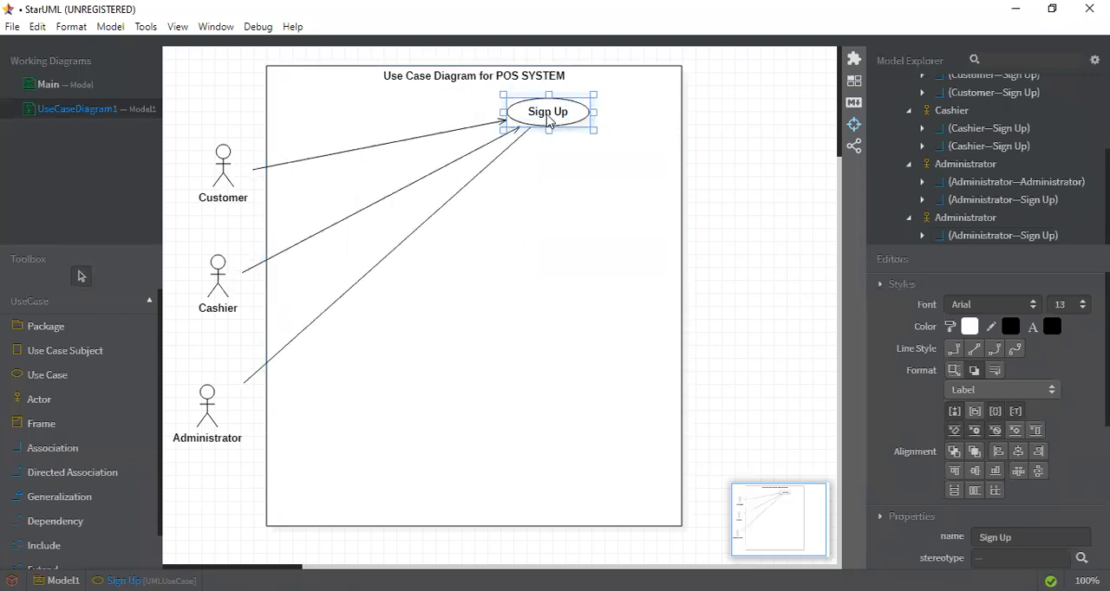
left_click(73, 375)
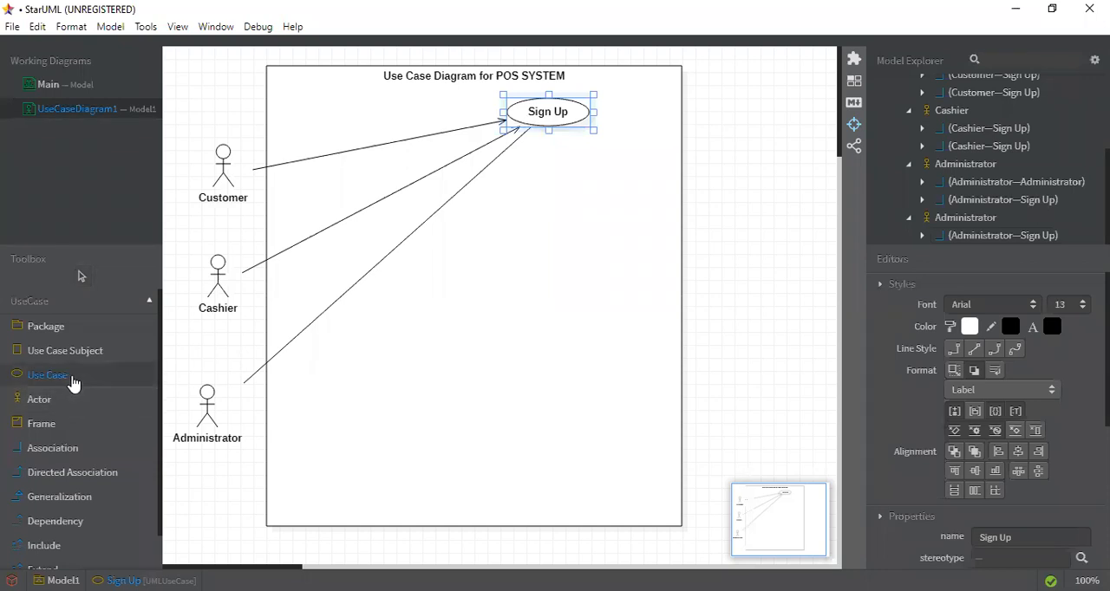
left_click(538, 176)
type("Login")
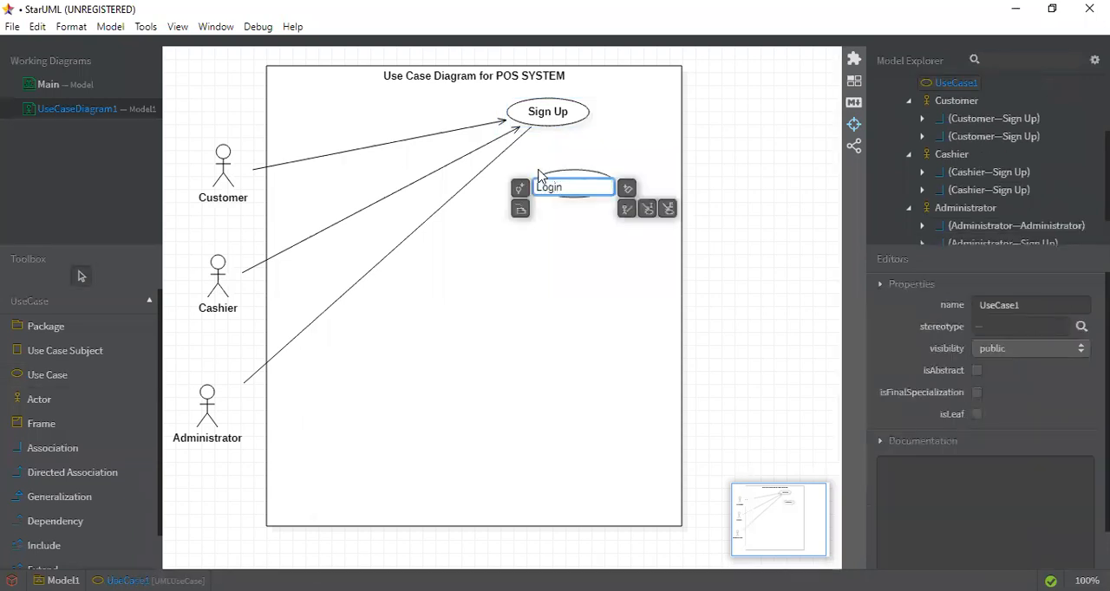
left_click(524, 295)
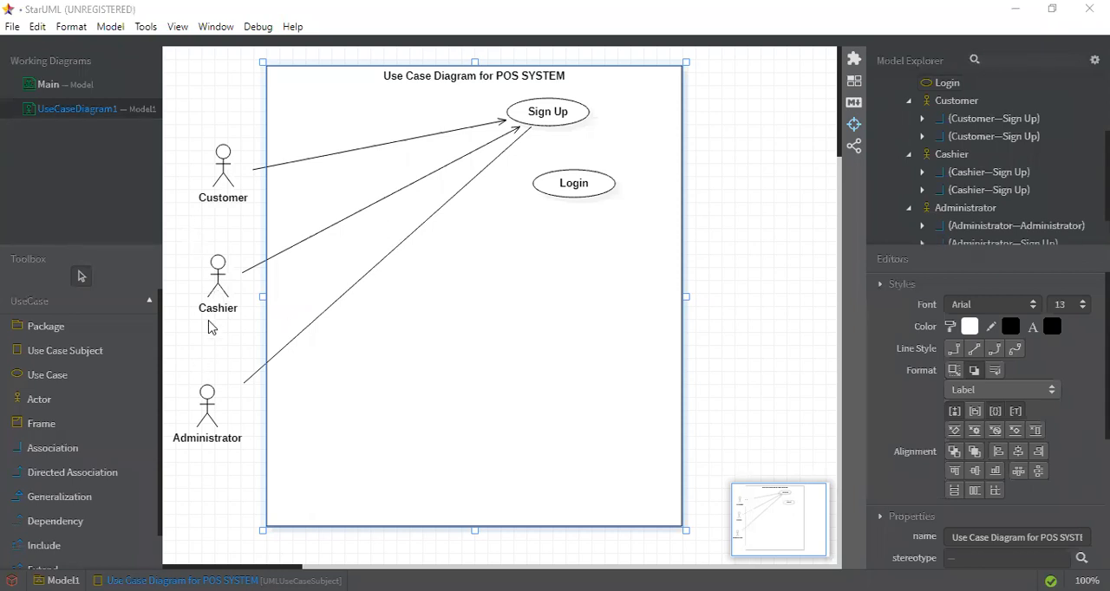
Draw a directed association from Cashier to Login, and delete the association line between Customer and Sign Up
left_click(73, 474)
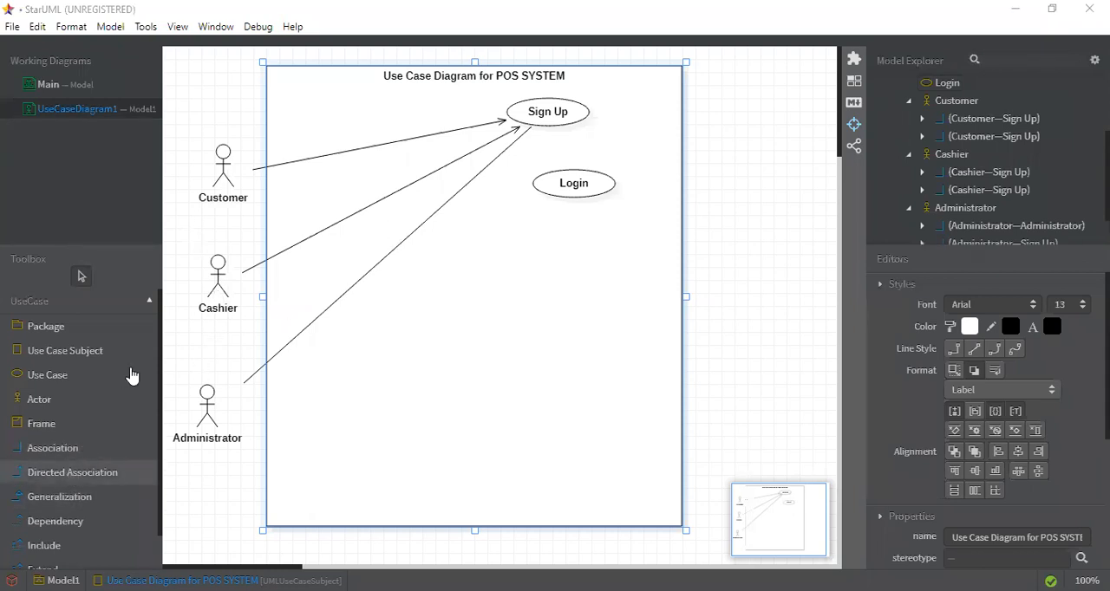
left_click_drag(208, 293, 534, 190)
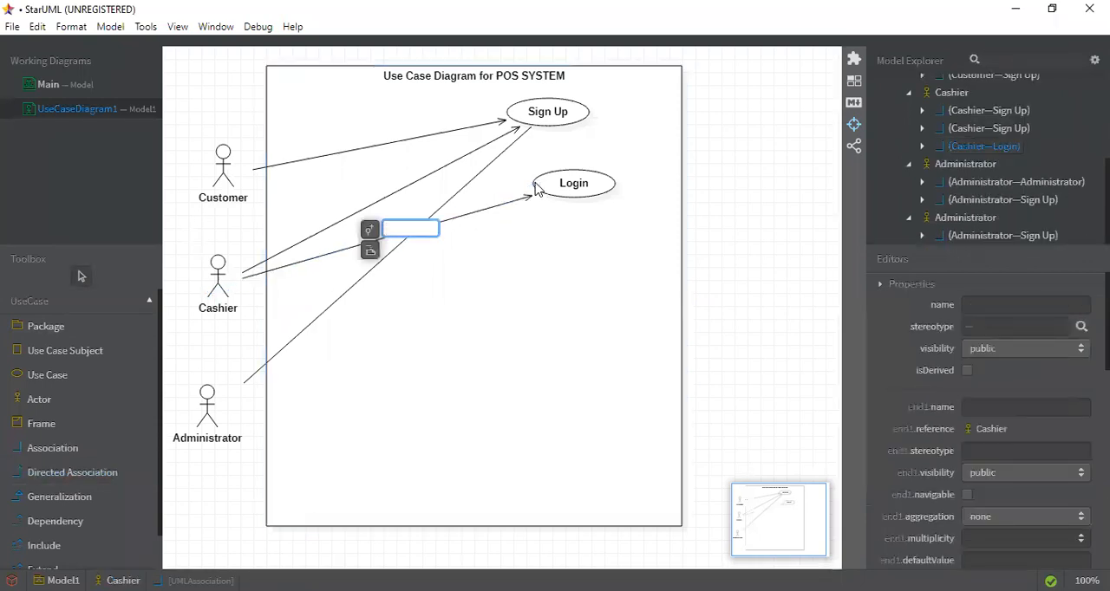
left_click(490, 310)
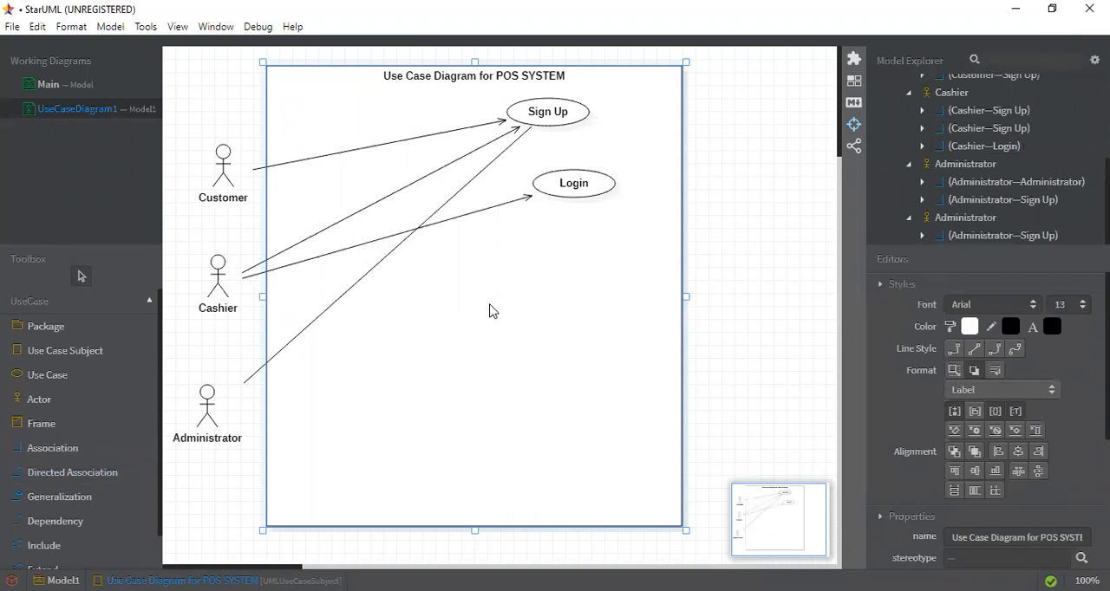
left_click(388, 146)
key("Delete")
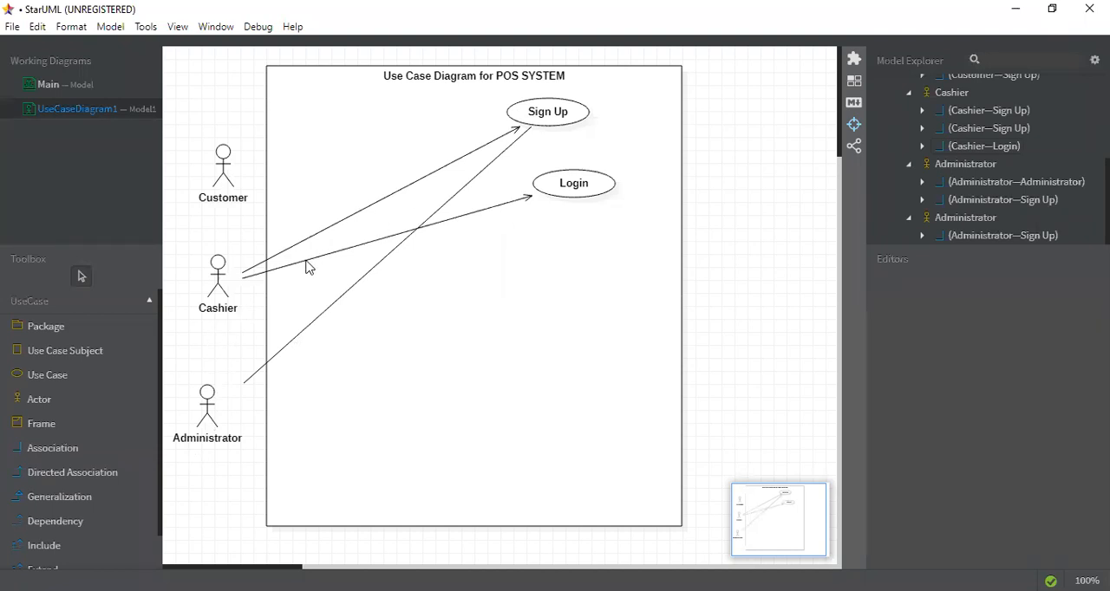
Add a use case named password beside Login, and shift both use cases left so they fit inside the system boundary
left_click_drag(573, 183, 531, 192)
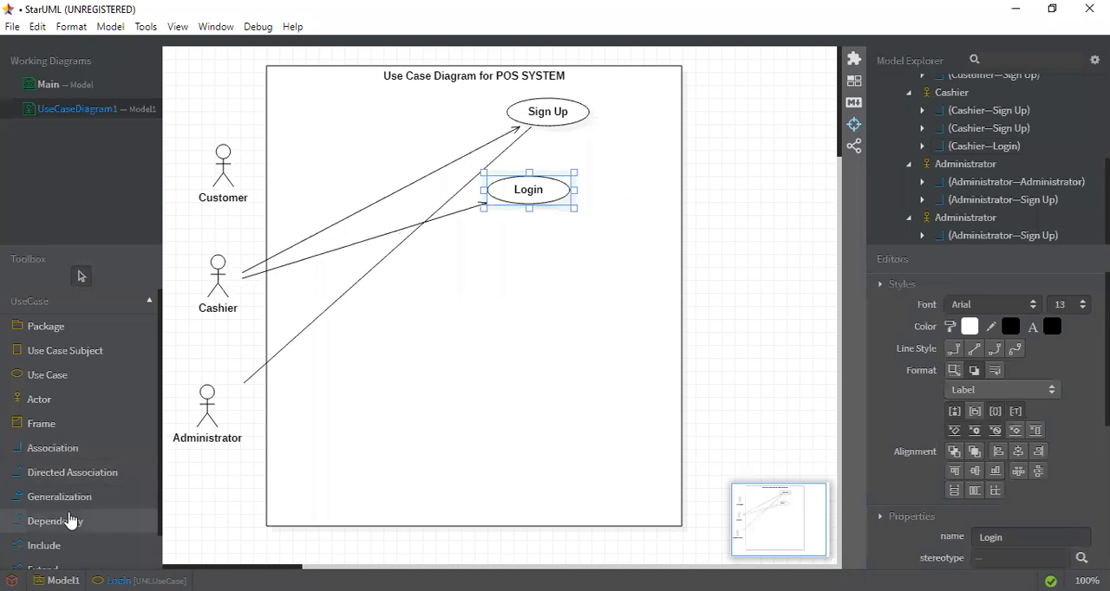
left_click(65, 381)
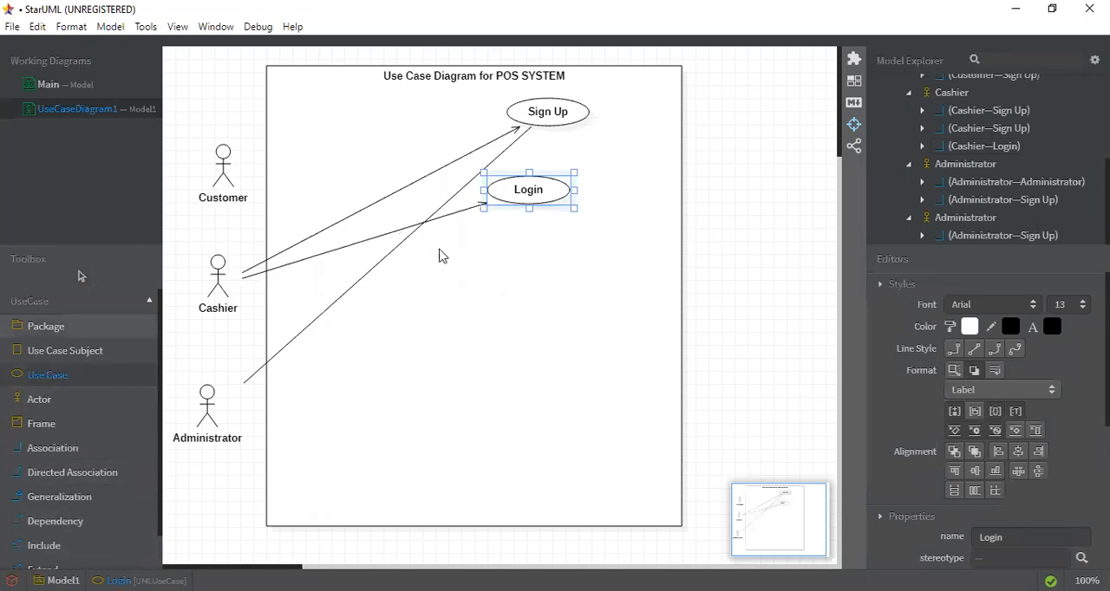
left_click(631, 189)
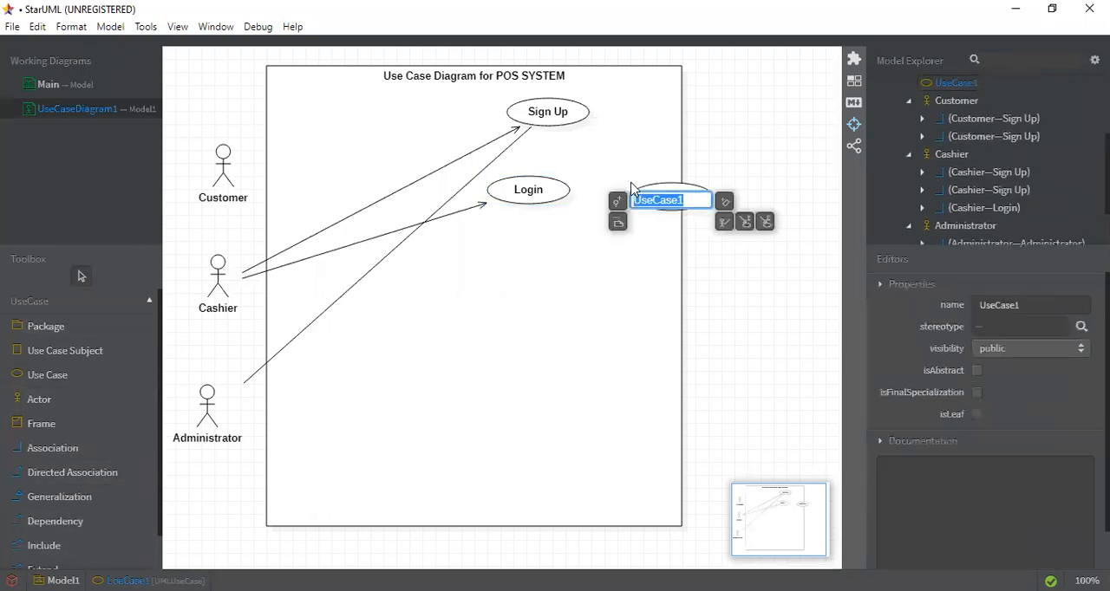
type("password")
left_click(582, 259)
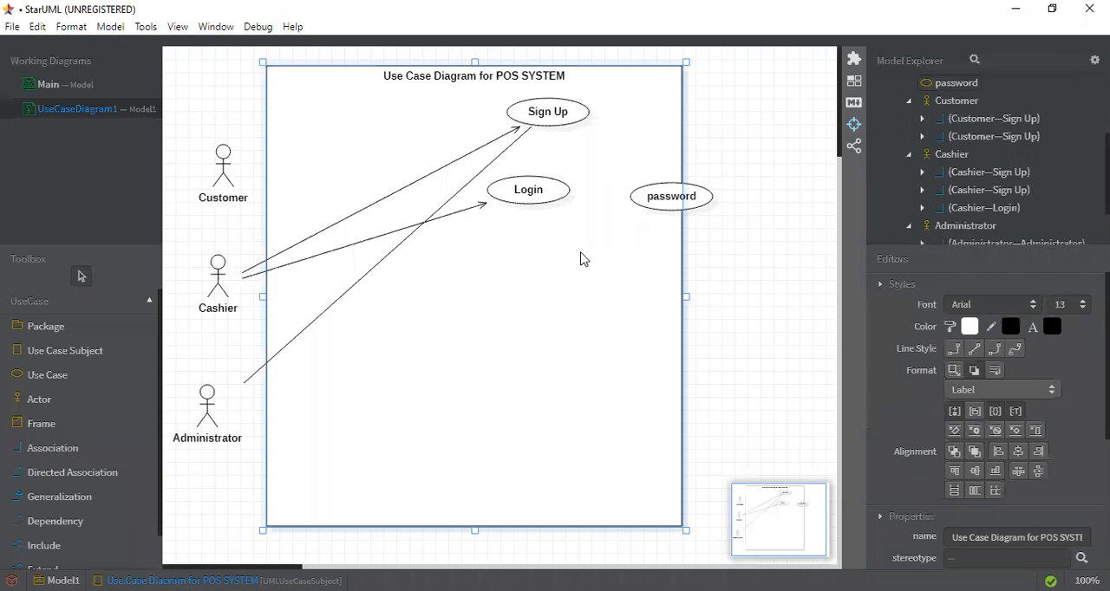
left_click_drag(656, 203, 640, 199)
left_click_drag(549, 200, 509, 201)
left_click_drag(621, 190, 602, 193)
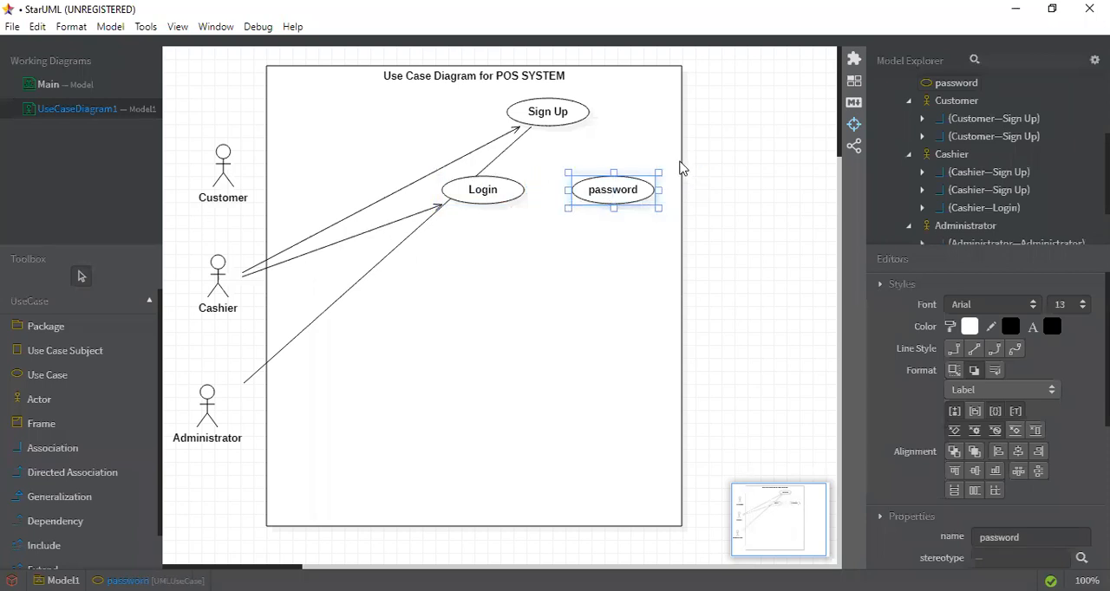
Widen the system boundary to the right and reposition Login and password farther right on the same row
left_click(683, 169)
left_click_drag(686, 61, 806, 68)
left_click_drag(639, 184, 716, 194)
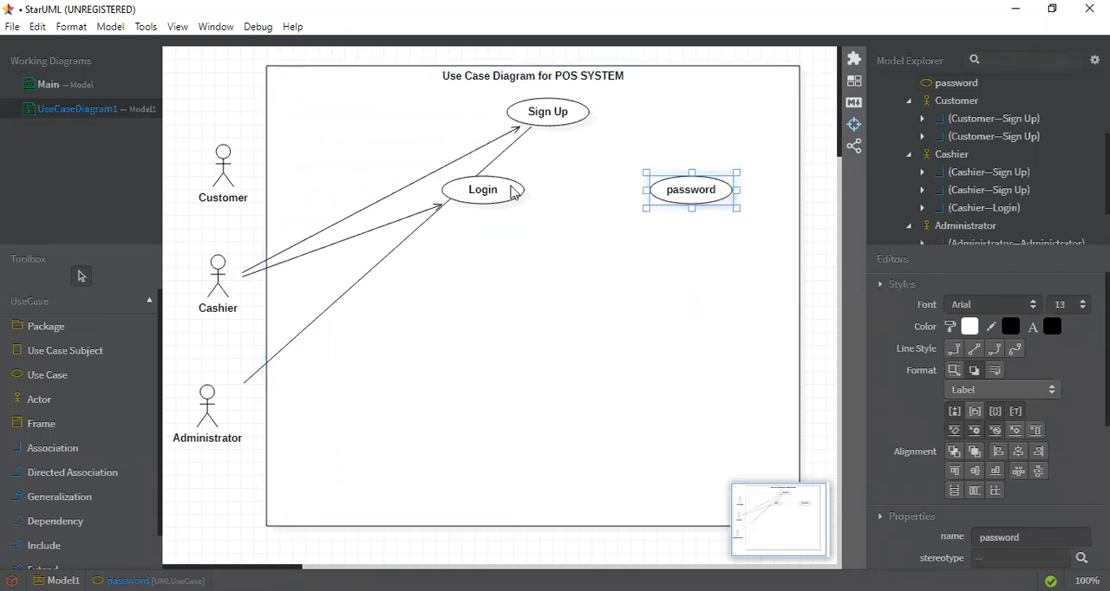
double_click(513, 191)
left_click(529, 269)
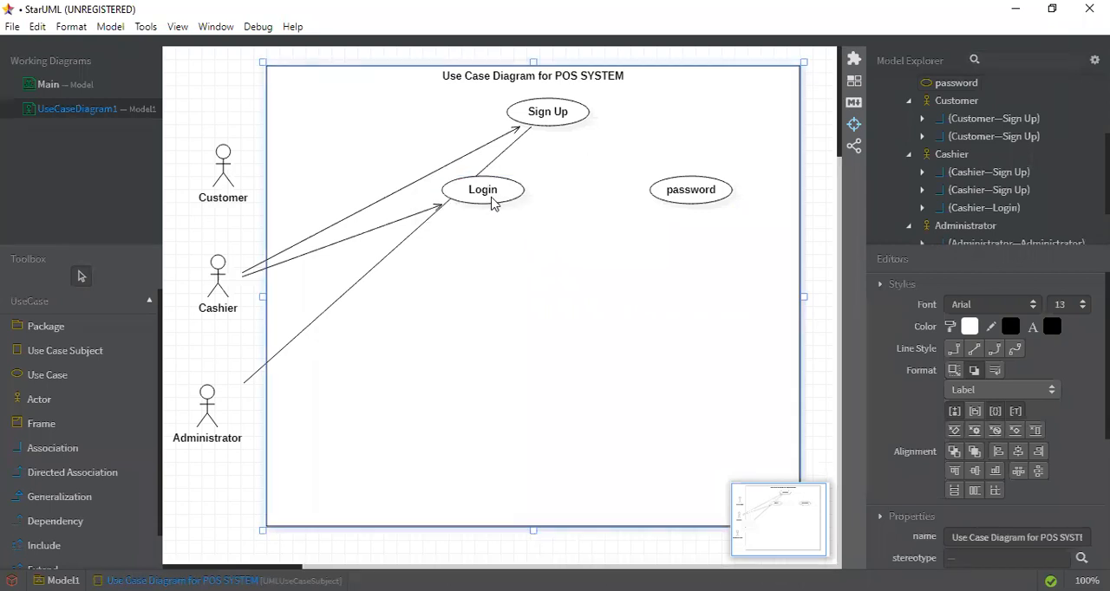
left_click(493, 191)
left_click_drag(528, 190, 565, 189)
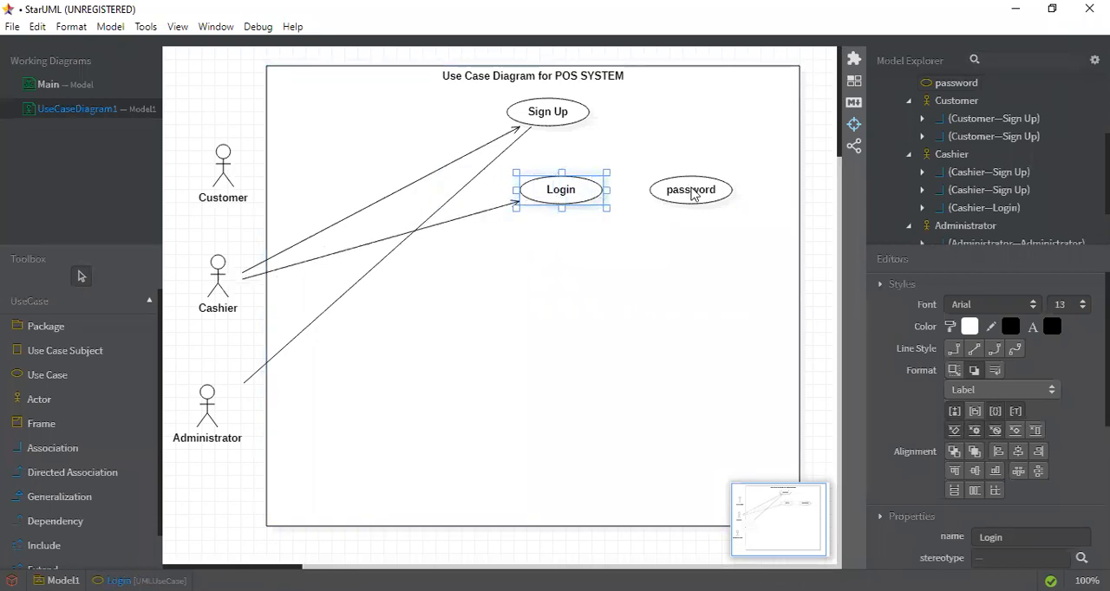
left_click_drag(691, 194, 715, 193)
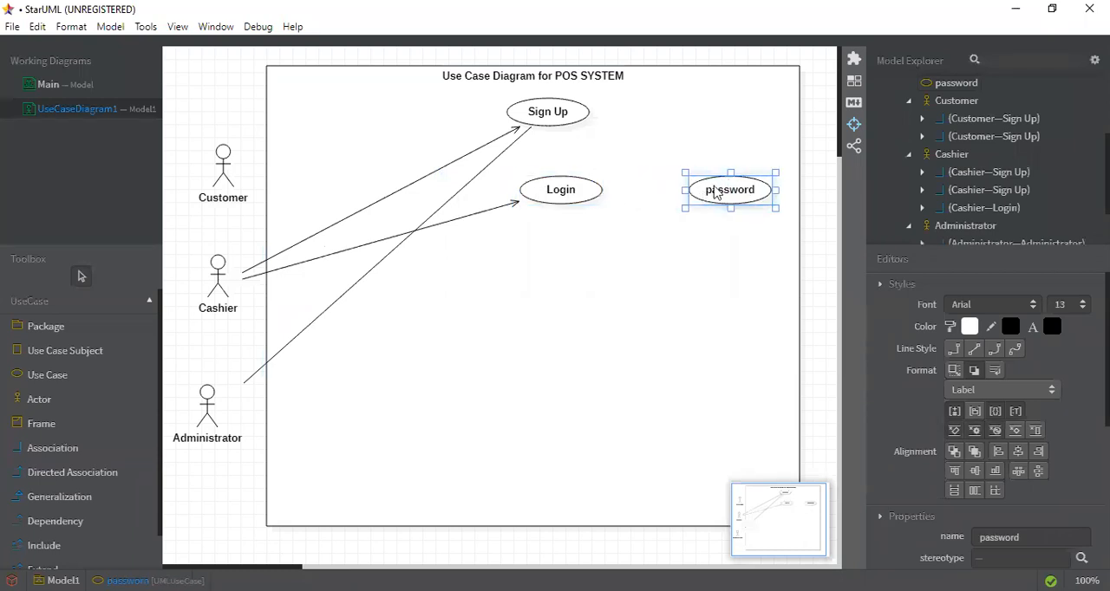
Add an include relationship from Login to password and move its «include» label closer to the dashed line
left_click(68, 548)
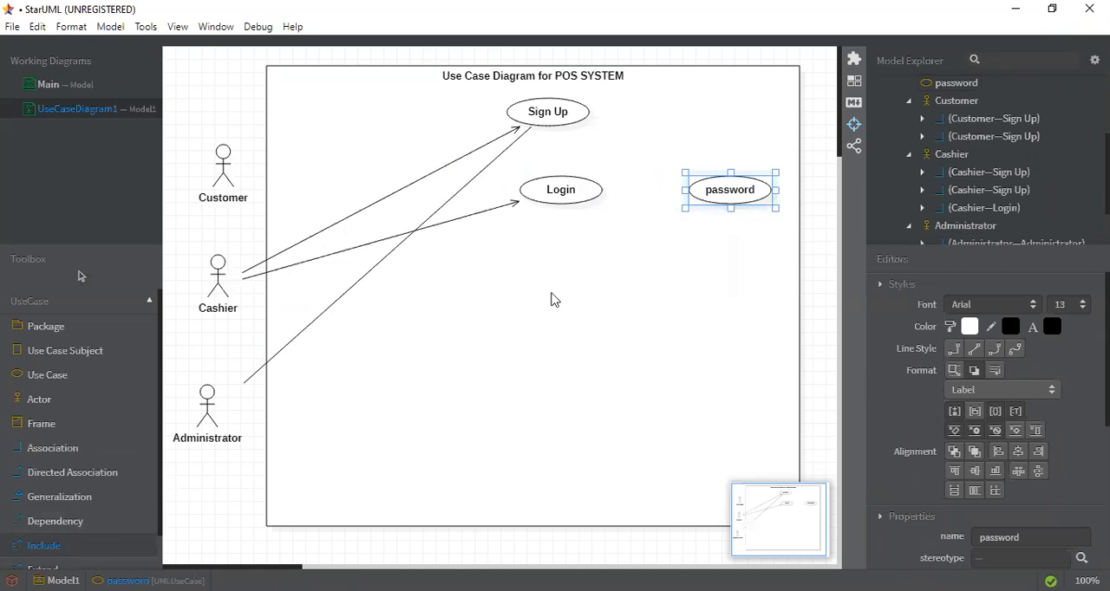
left_click_drag(587, 193, 696, 198)
left_click(654, 230)
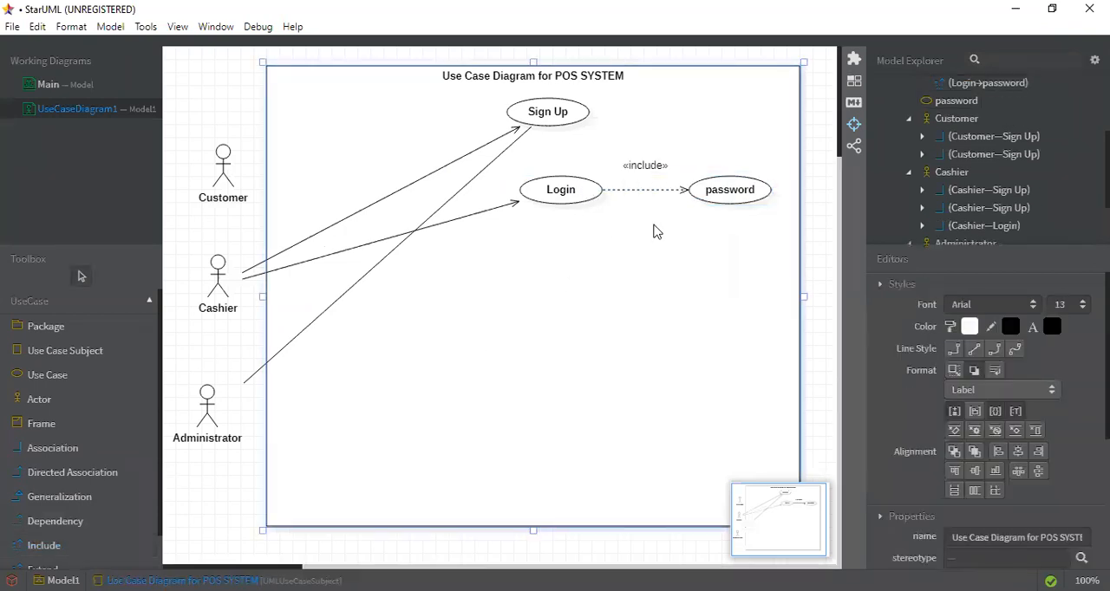
left_click(642, 182)
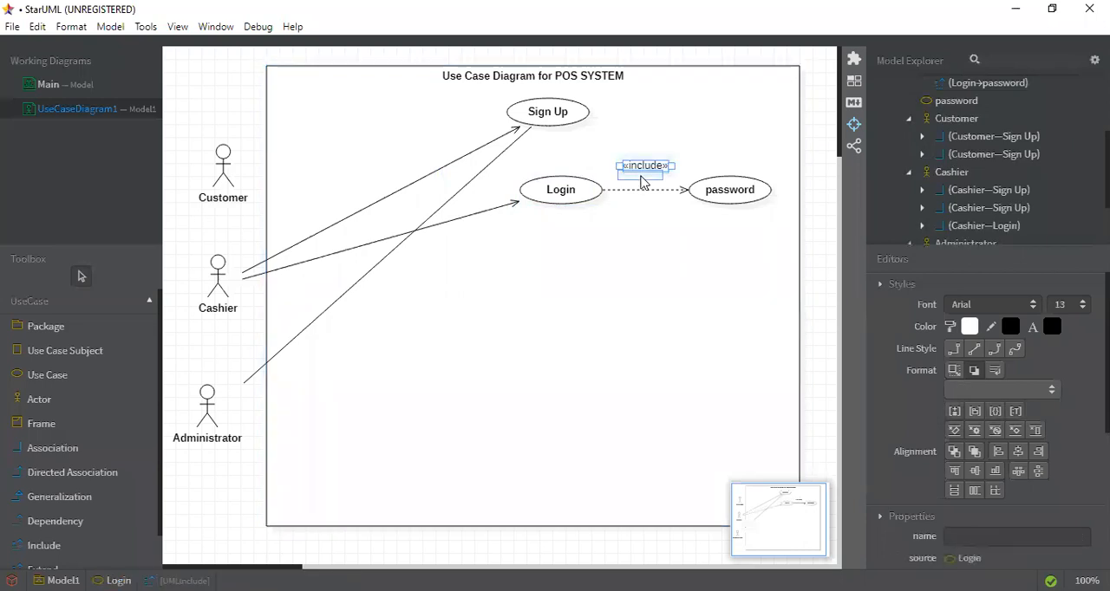
left_click(650, 265)
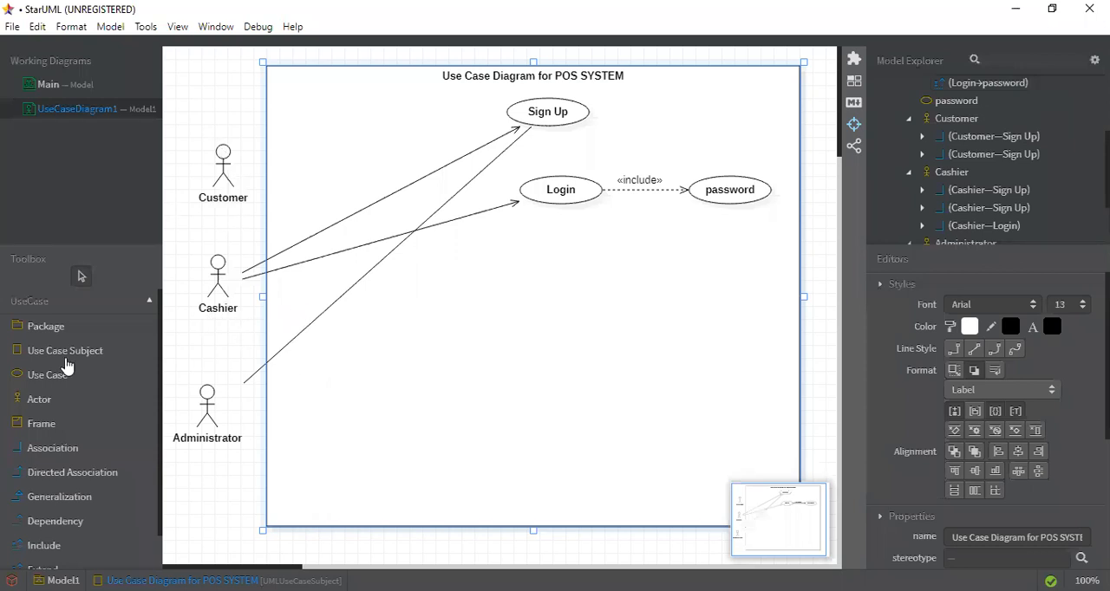
left_click(77, 401)
left_click(517, 273)
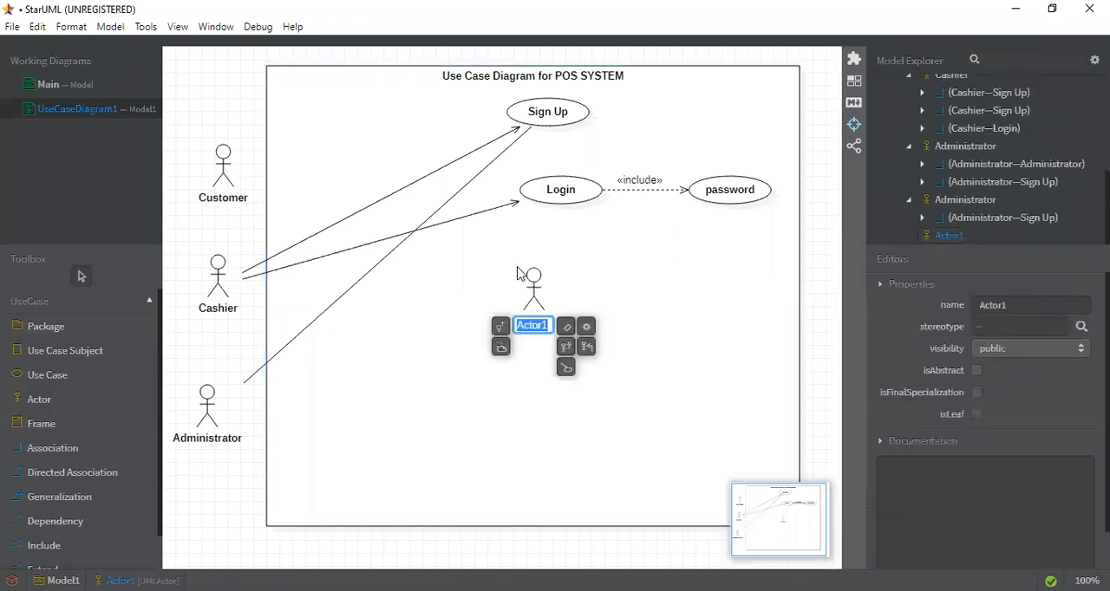
type("P")
key("BackSpace")
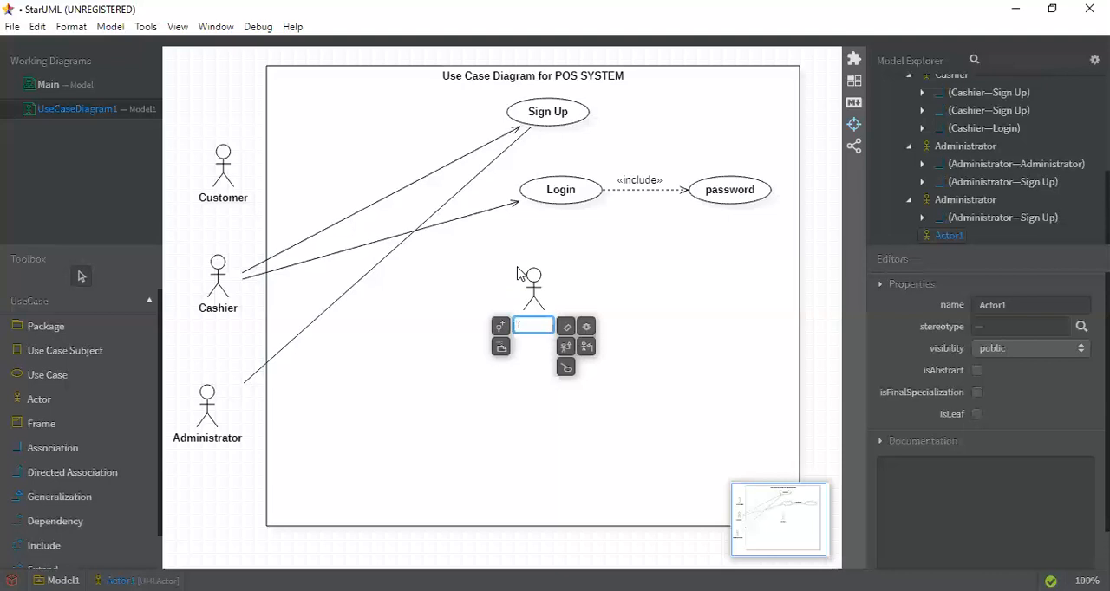
type("Pick ")
type("Items")
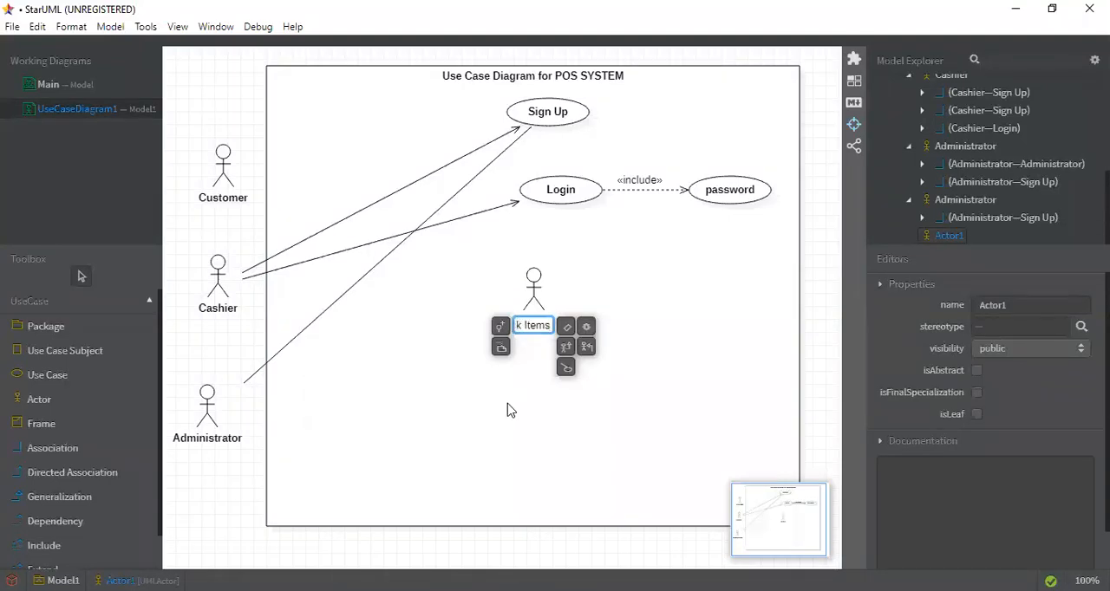
left_click(510, 410)
left_click(545, 321)
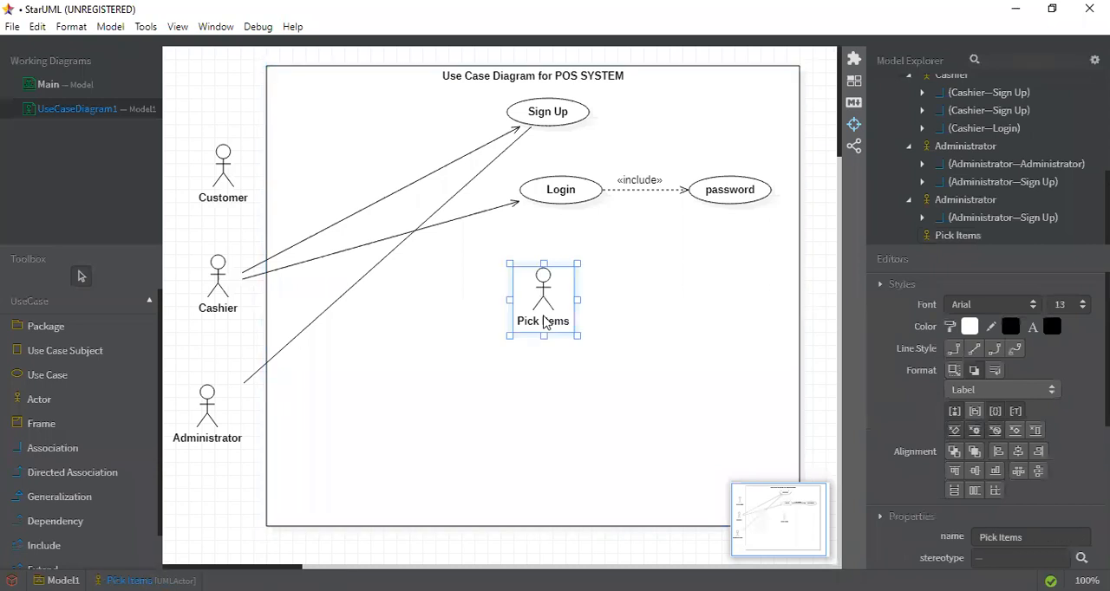
key("Delete")
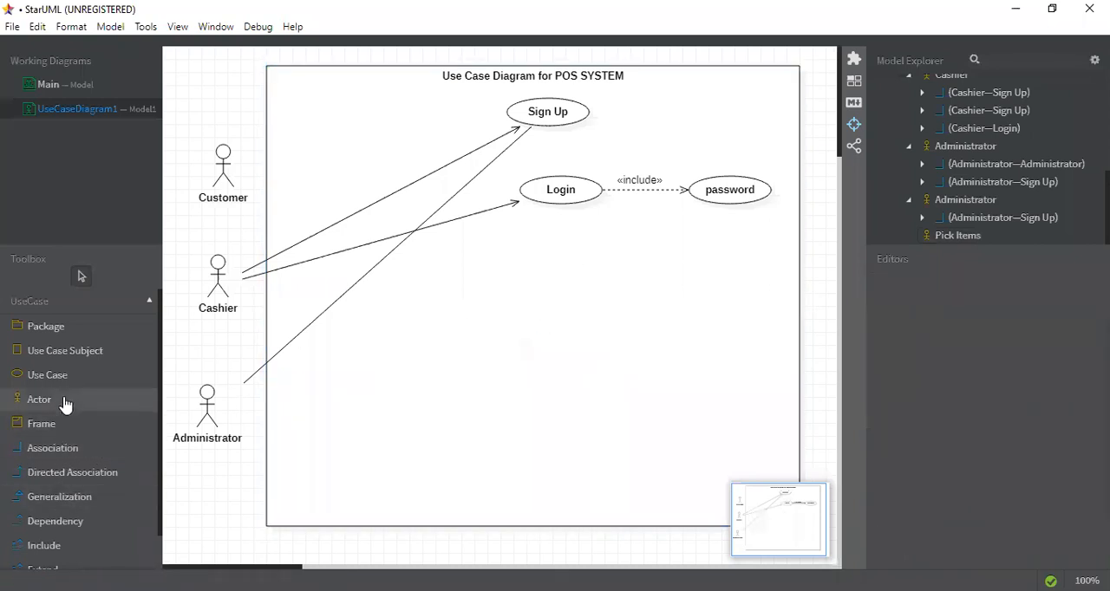
Add a use case named Pick Item below Login inside the system boundary
left_click(82, 375)
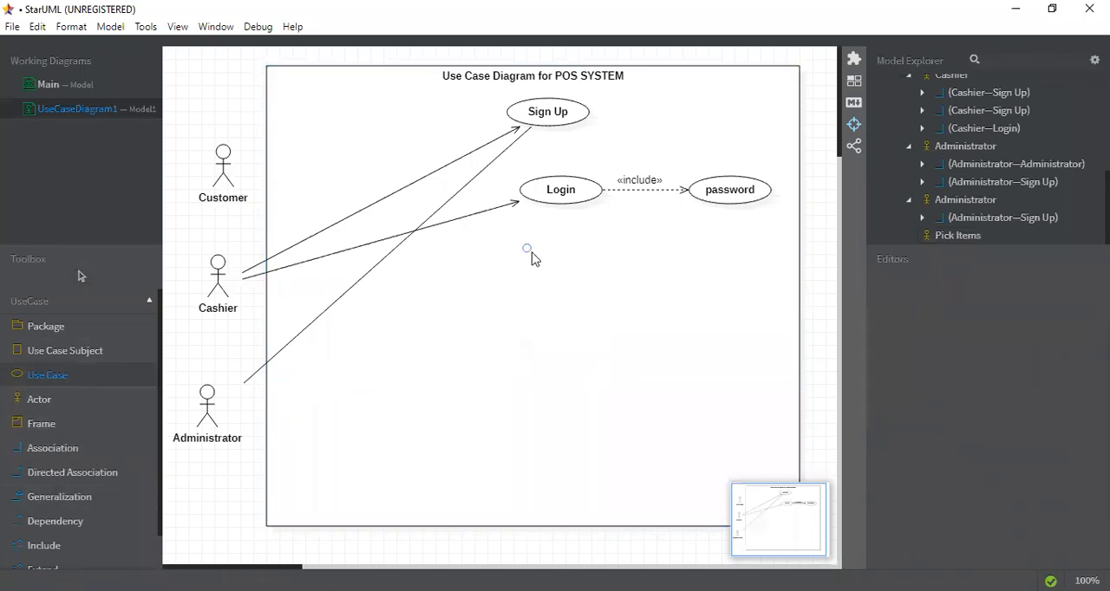
left_click(528, 249)
type("Pic")
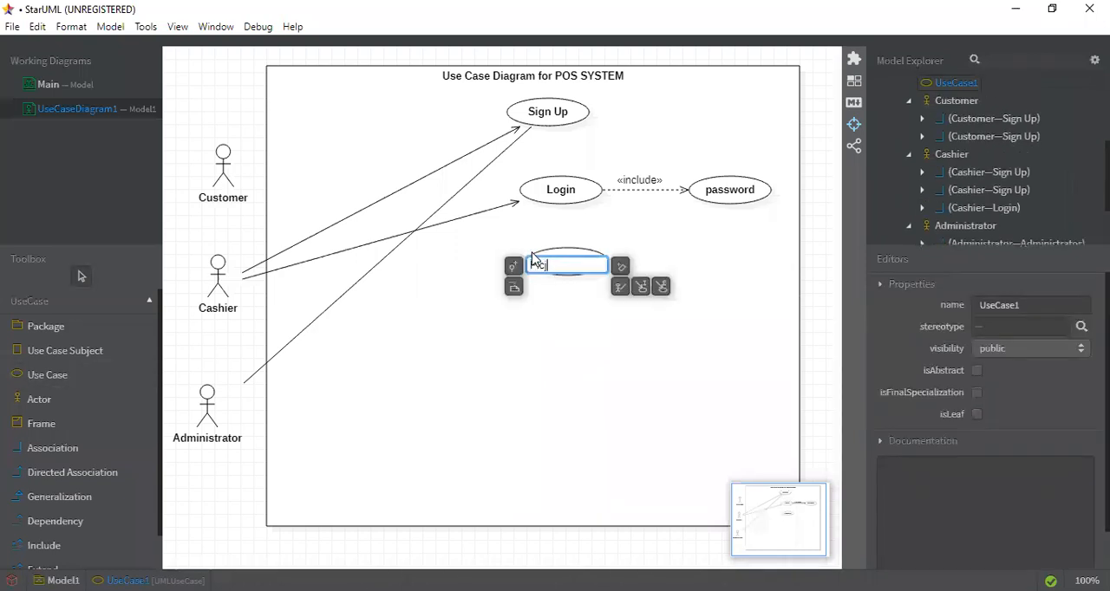
type("k Item")
left_click(546, 349)
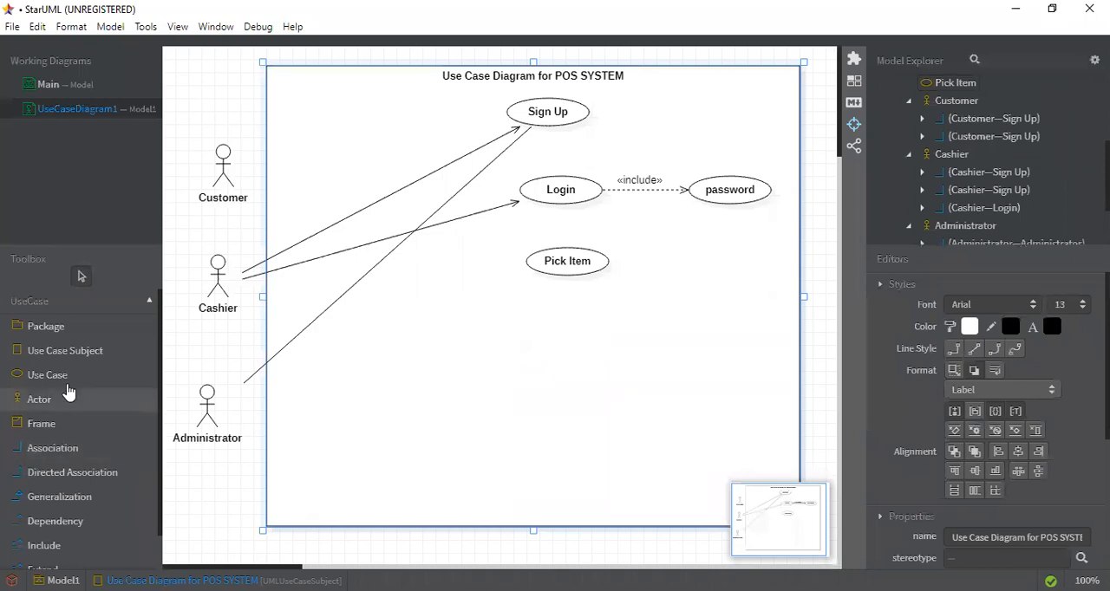
Draw a directed association from the Customer actor to the Pick Item use case
left_click(77, 482)
left_click_drag(223, 156, 525, 260)
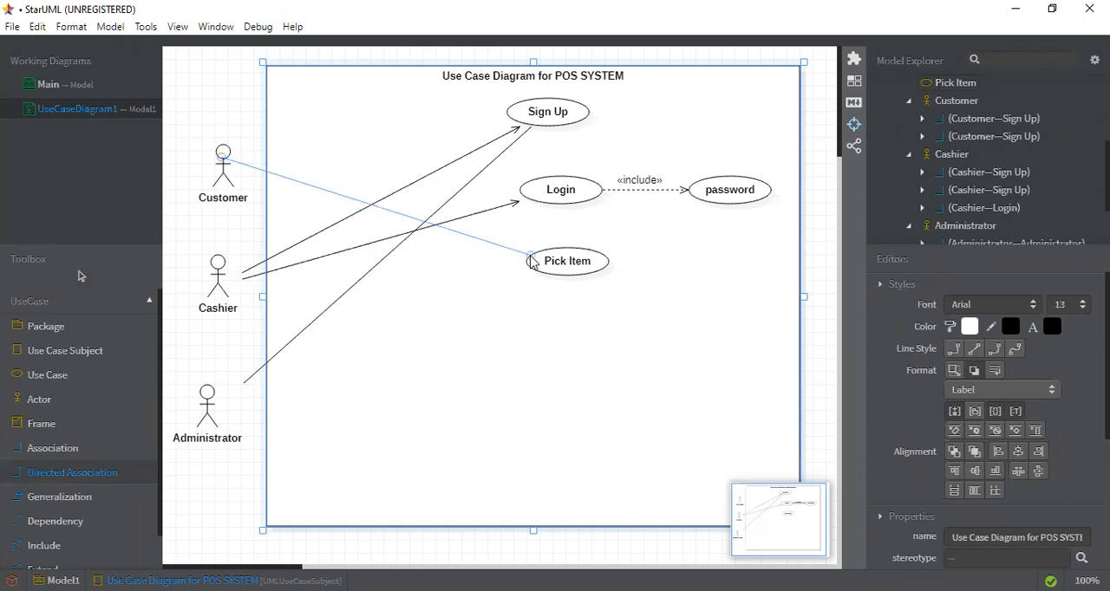
left_click(499, 362)
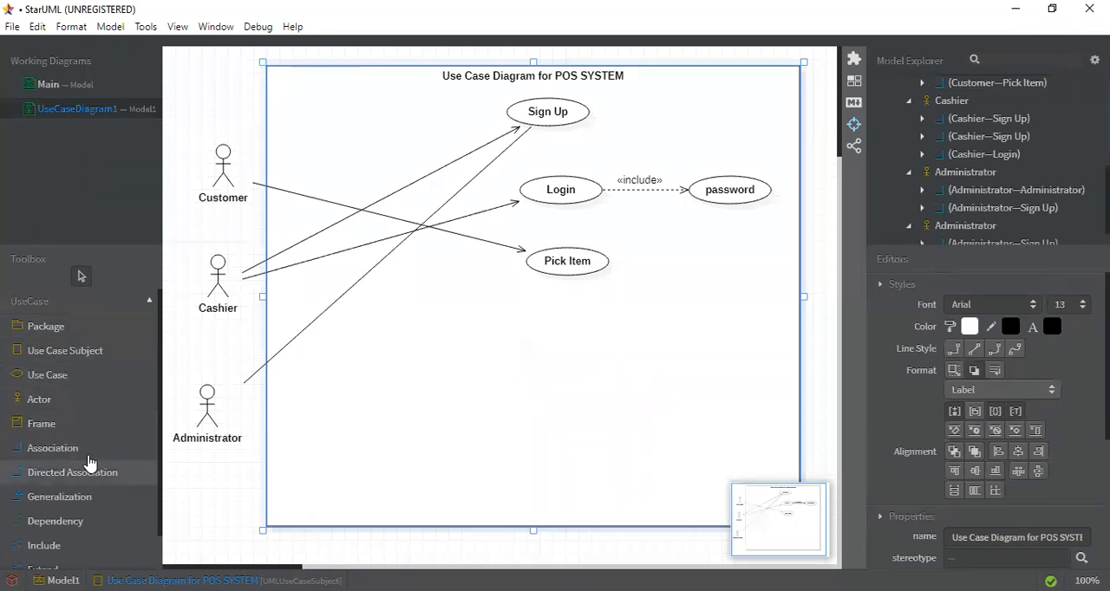
Place a new use case below Pick Item and shift it slightly left
left_click(86, 382)
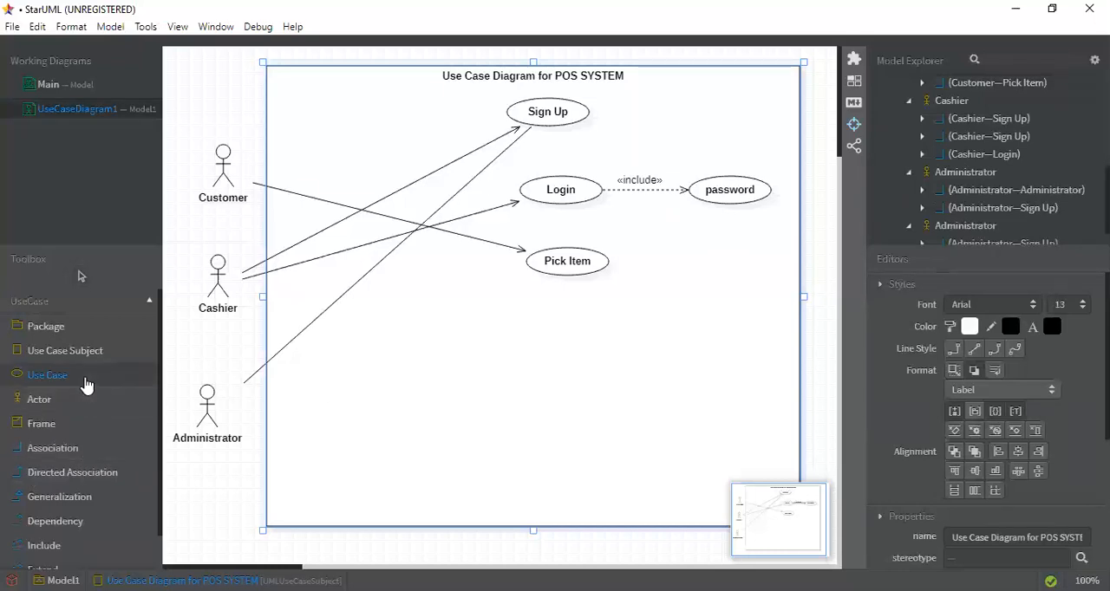
left_click(546, 314)
left_click_drag(592, 309, 507, 316)
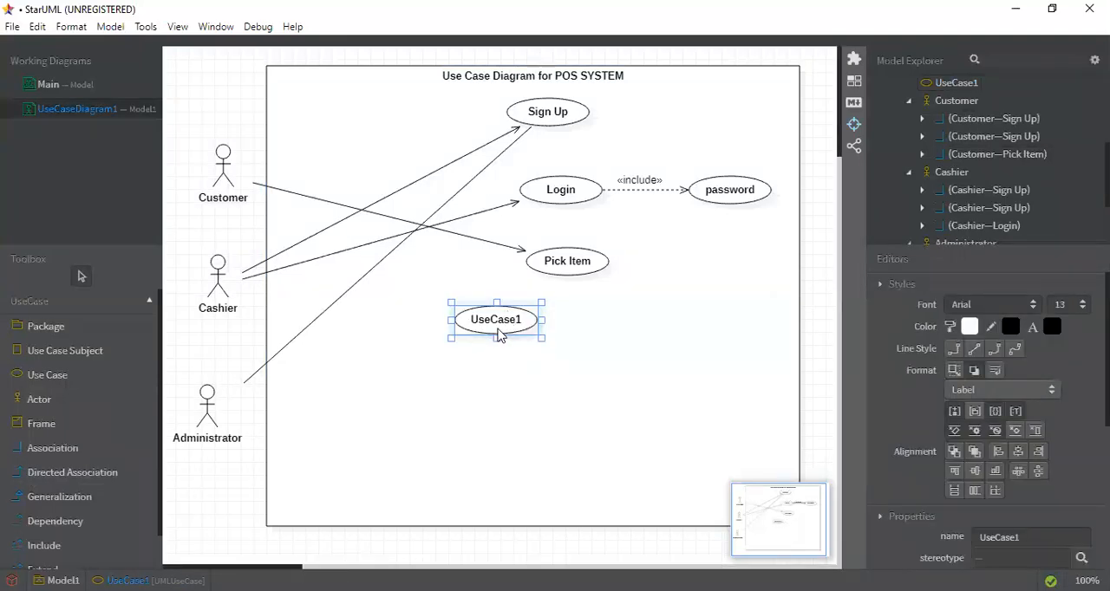
double_click(497, 336)
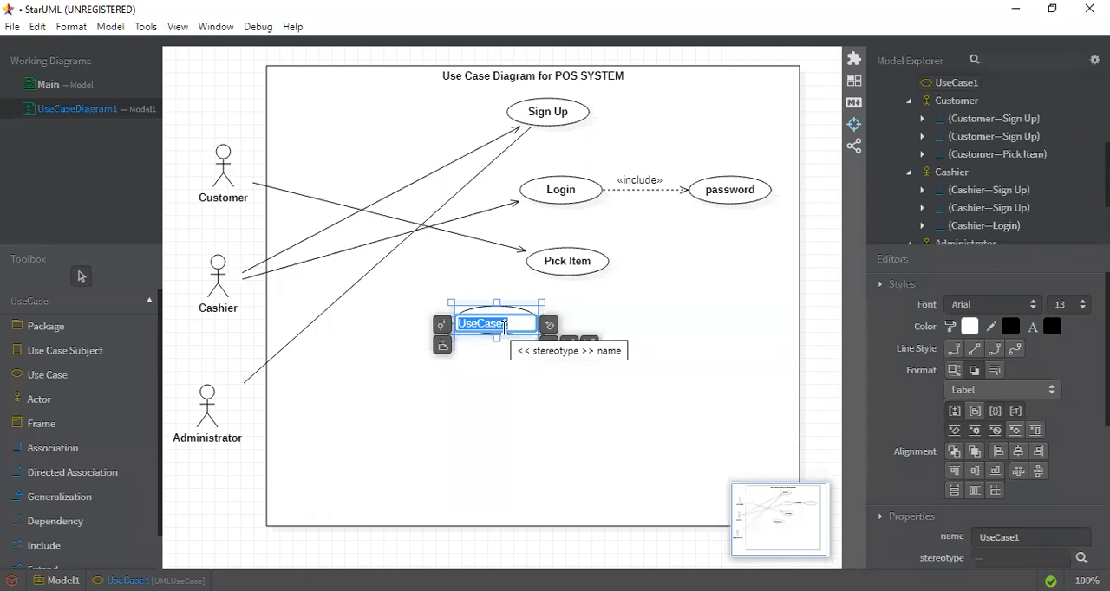
type("Gibe")
key("BackSpace")
key("BackSpace")
type("ve")
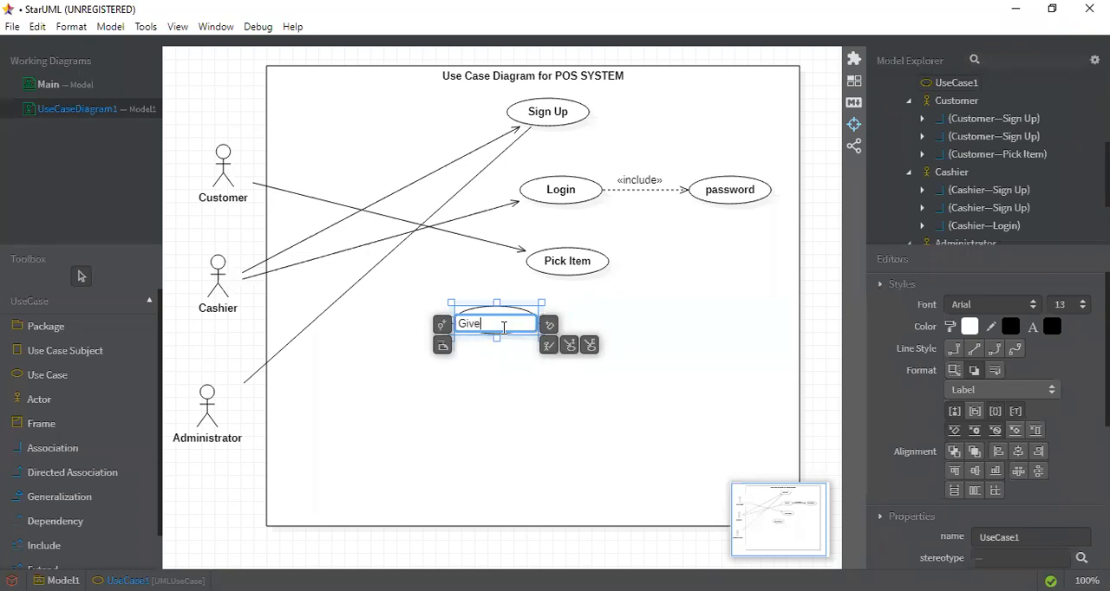
type("/Show Items")
left_click(512, 364)
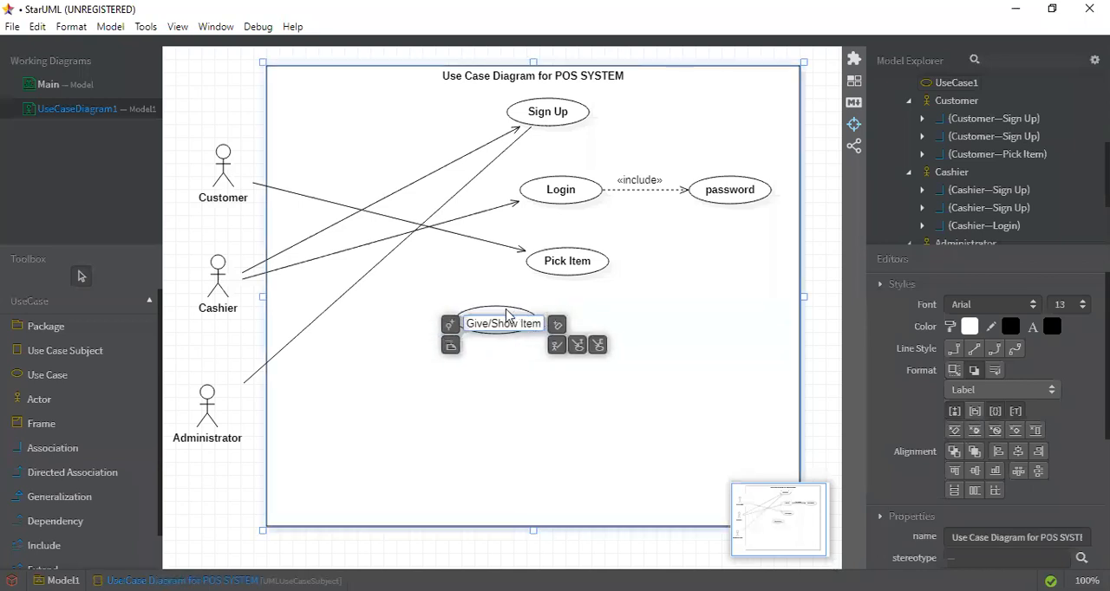
key("Escape")
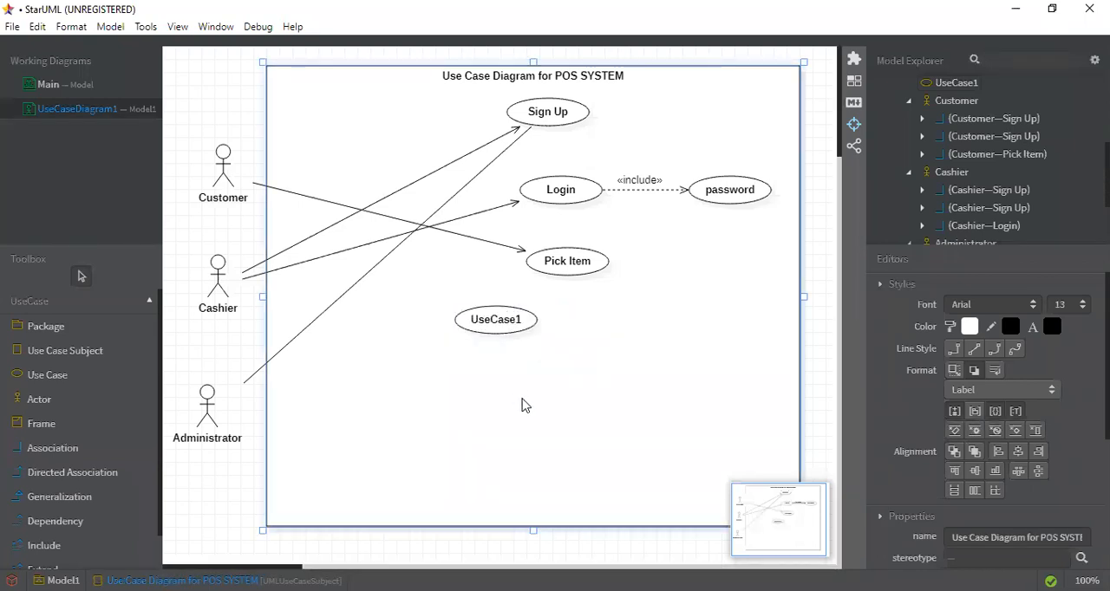
Name the new use case Show Items to Cashier and move it to sit centred beneath Pick Item
left_click(503, 322)
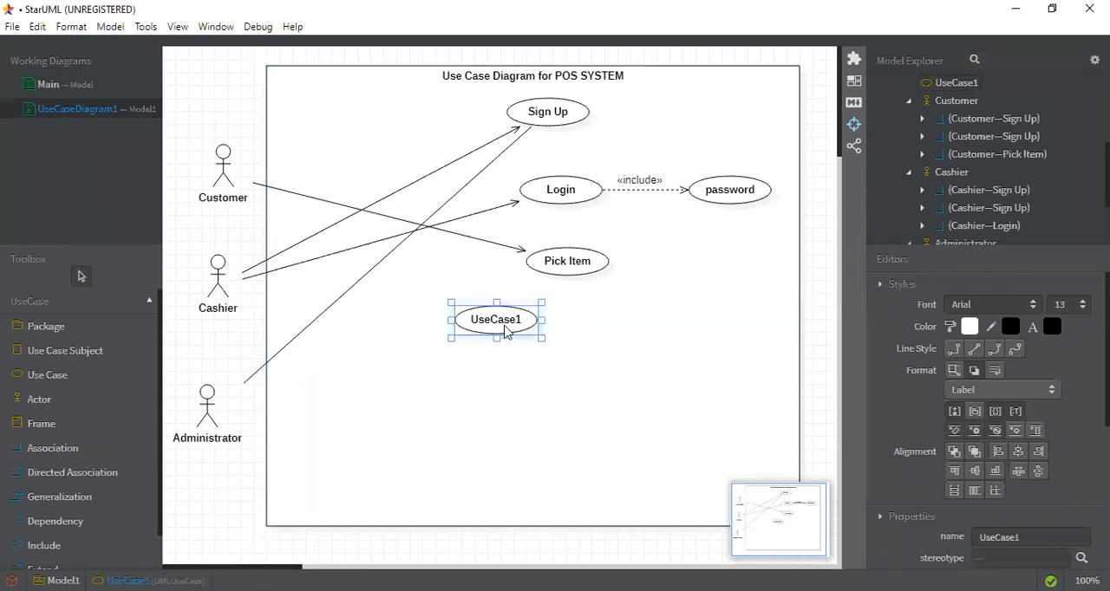
double_click(506, 324)
type("Sh")
type("ow Items")
type(" to Cashier")
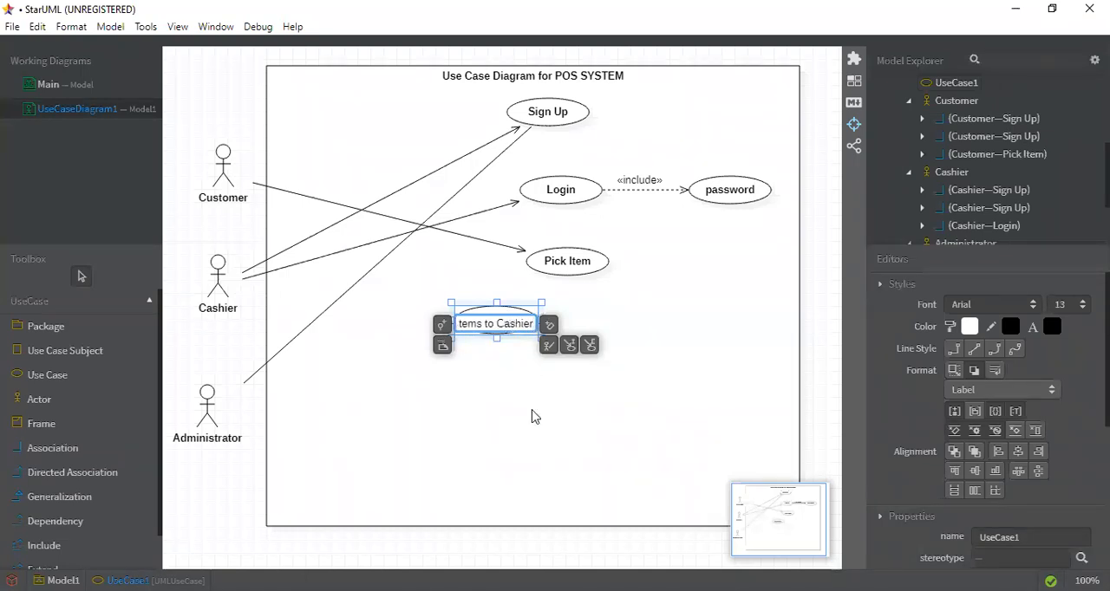
left_click(498, 363)
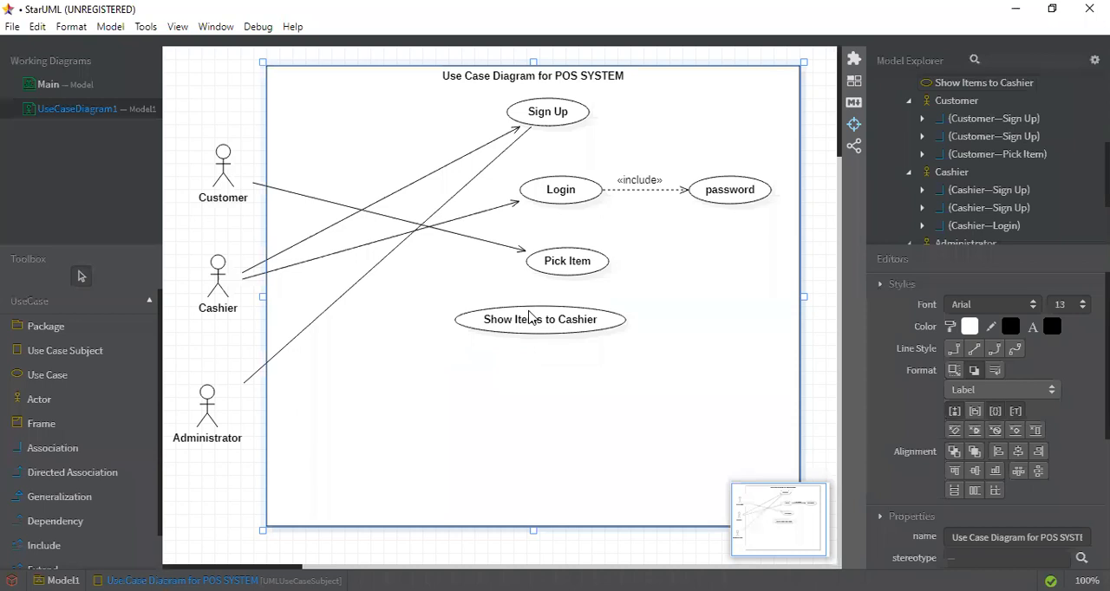
left_click(554, 315)
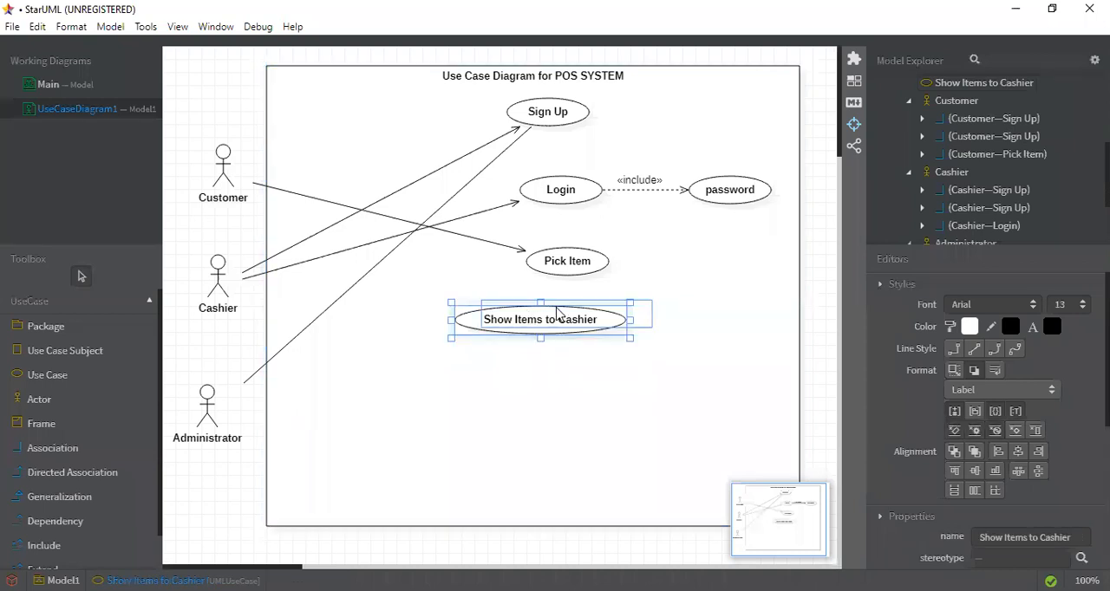
Draw a directed association from the Customer actor to the Show Items to Cashier use case
left_click(67, 475)
left_click_drag(215, 183, 492, 322)
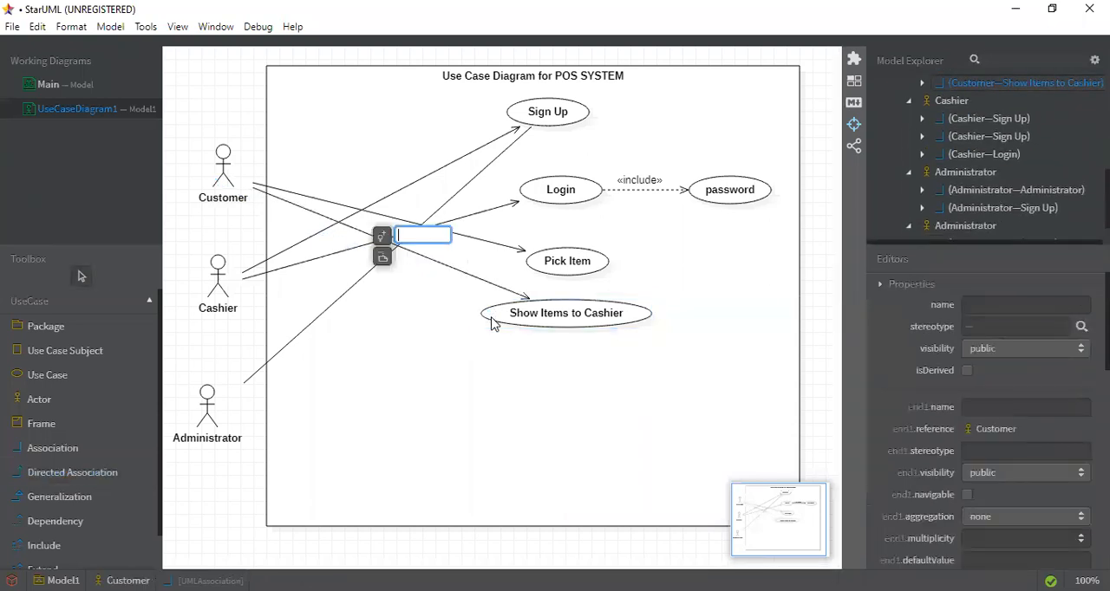
left_click(518, 395)
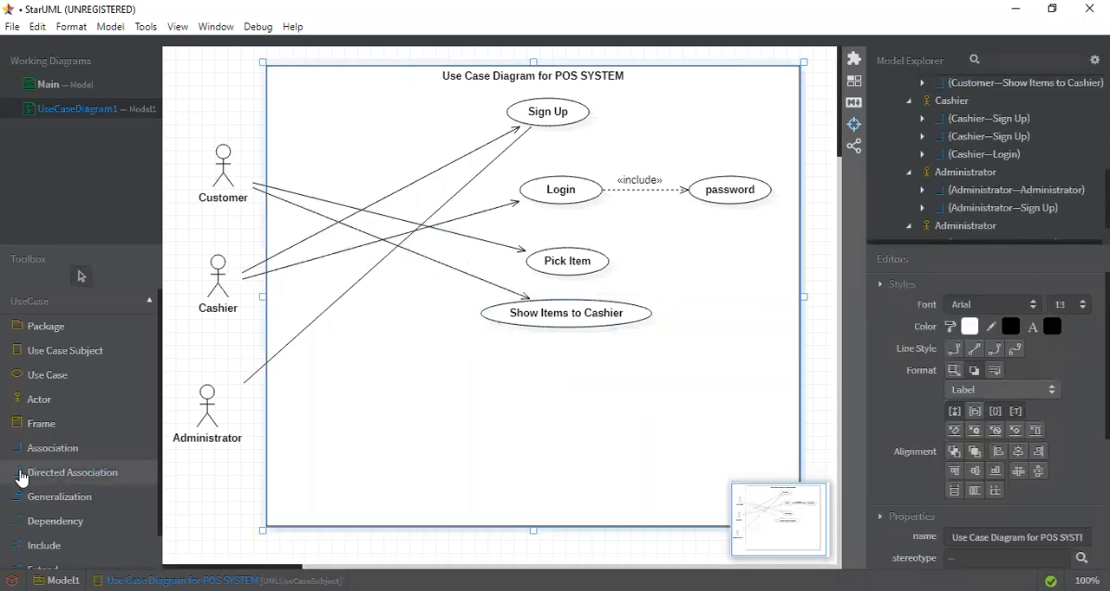
Add a use case named Receive Items from customer just below Show Items to Cashier
left_click(72, 377)
left_click(548, 373)
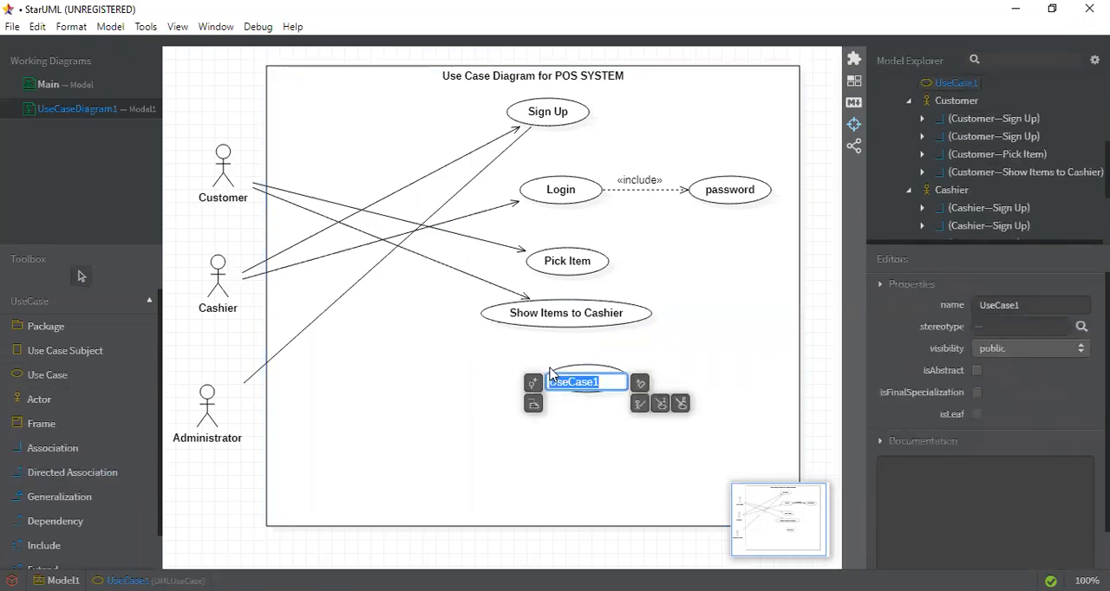
left_click_drag(519, 354, 507, 355)
double_click(529, 361)
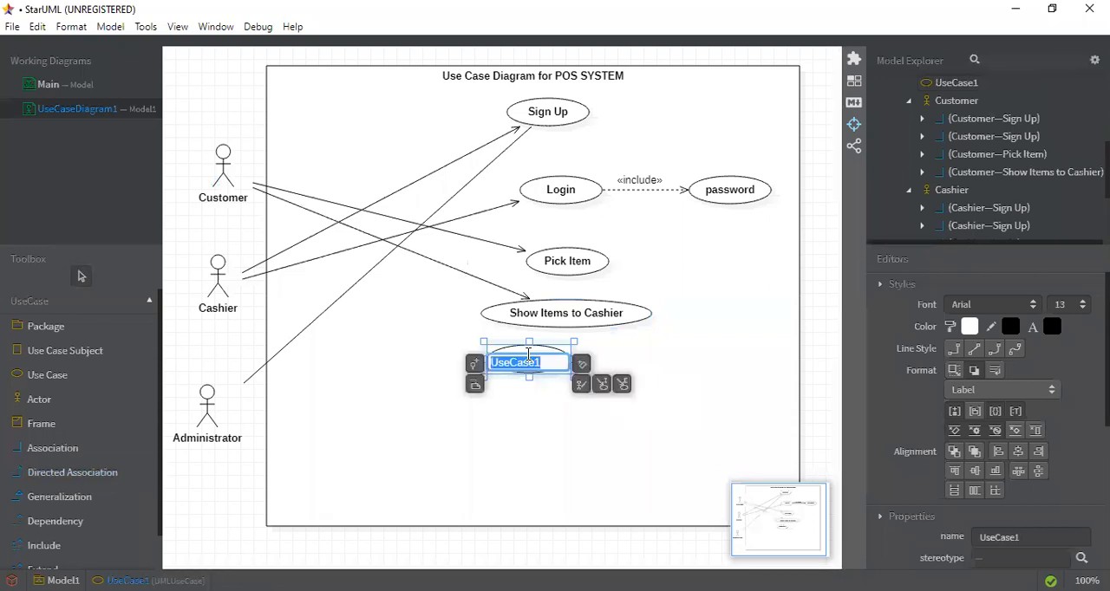
type("Re")
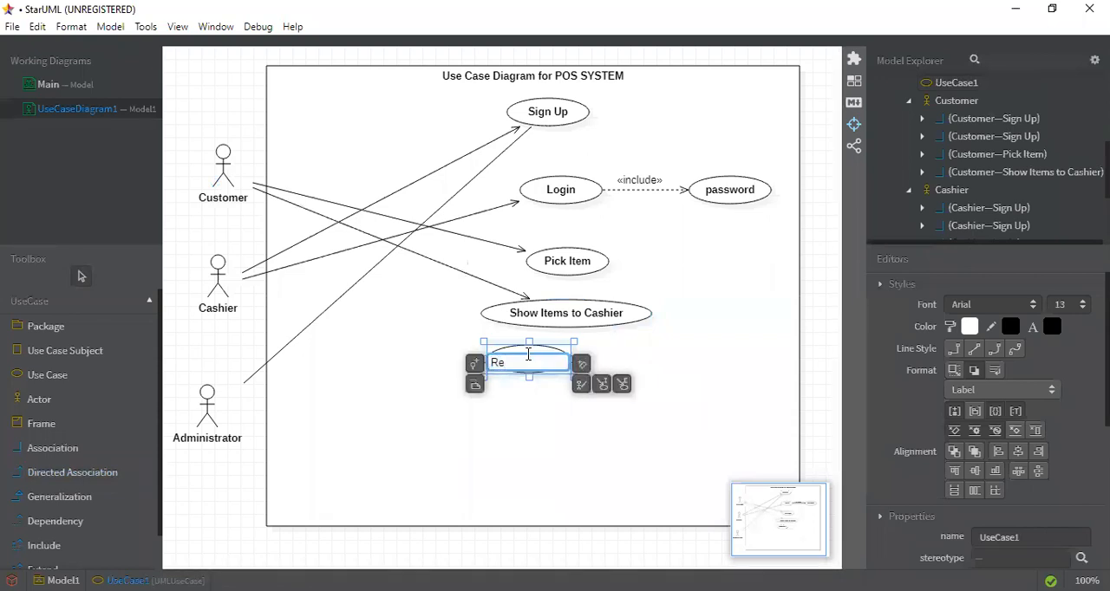
type("ceive Items from cistomer")
double_click(498, 450)
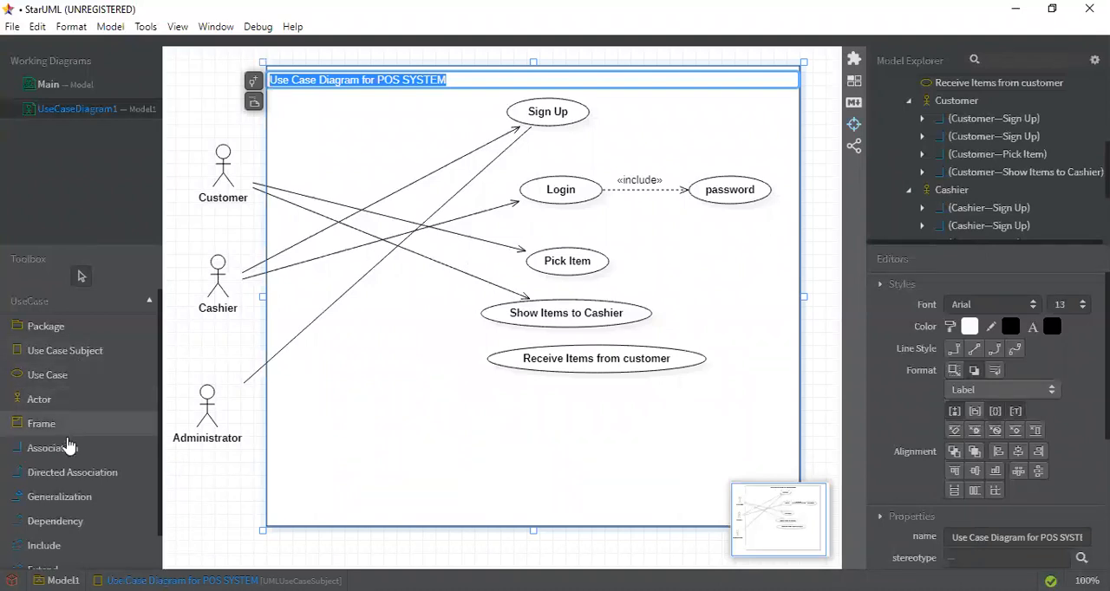
Draw a directed association from the Cashier actor to the Receive Items from customer use case
left_click(72, 473)
left_click(71, 474)
left_click_drag(222, 296, 498, 366)
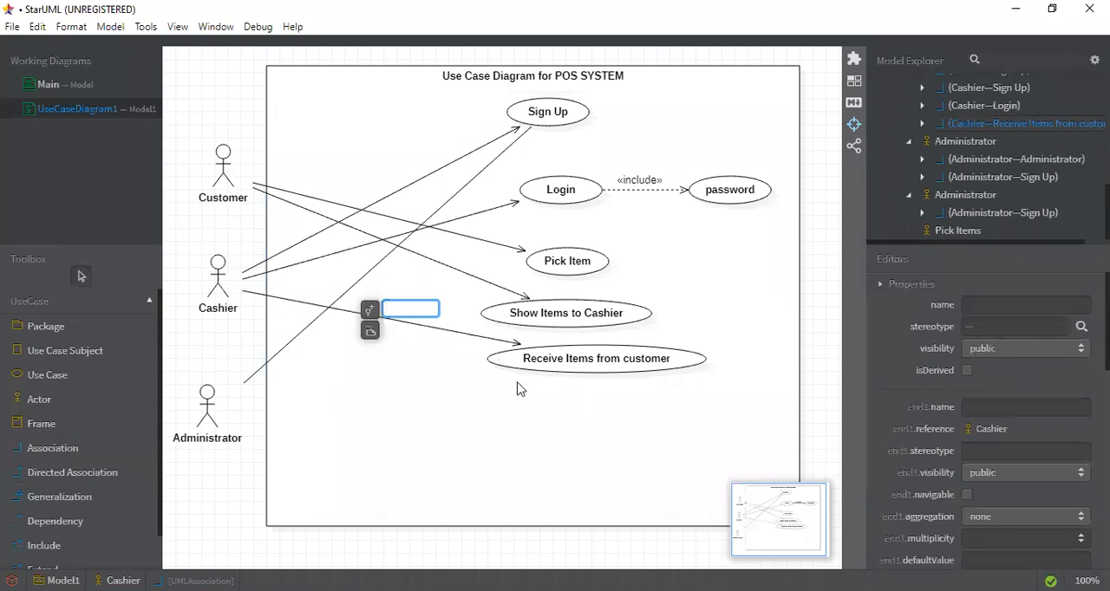
Add a use case below Receive Items from customer, shift it left, and enter Billing as its name
left_click(54, 373)
left_click(514, 406)
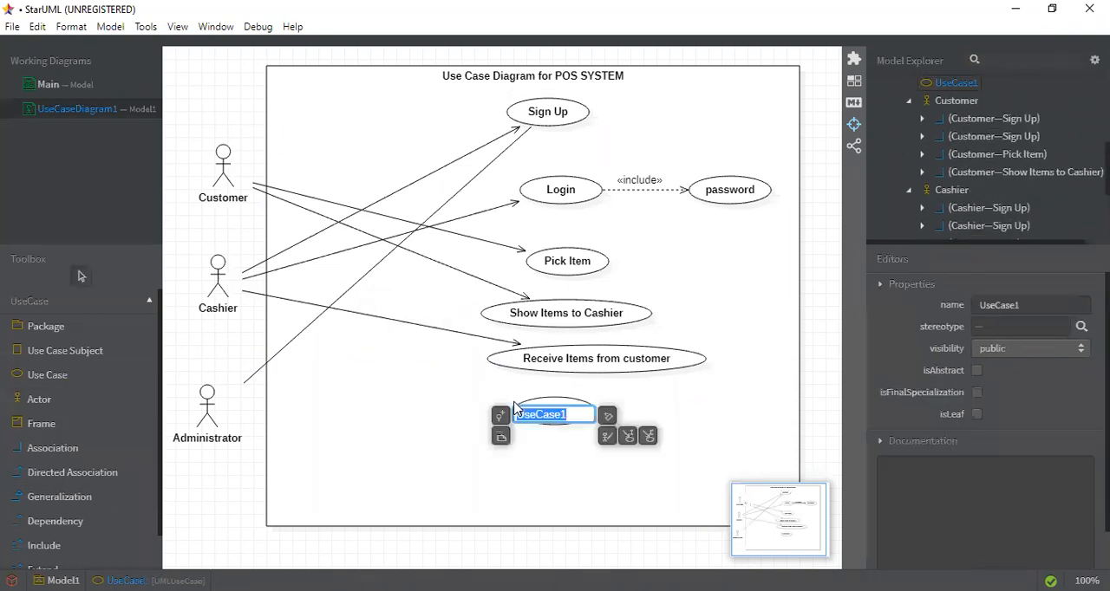
left_click_drag(501, 399, 501, 399)
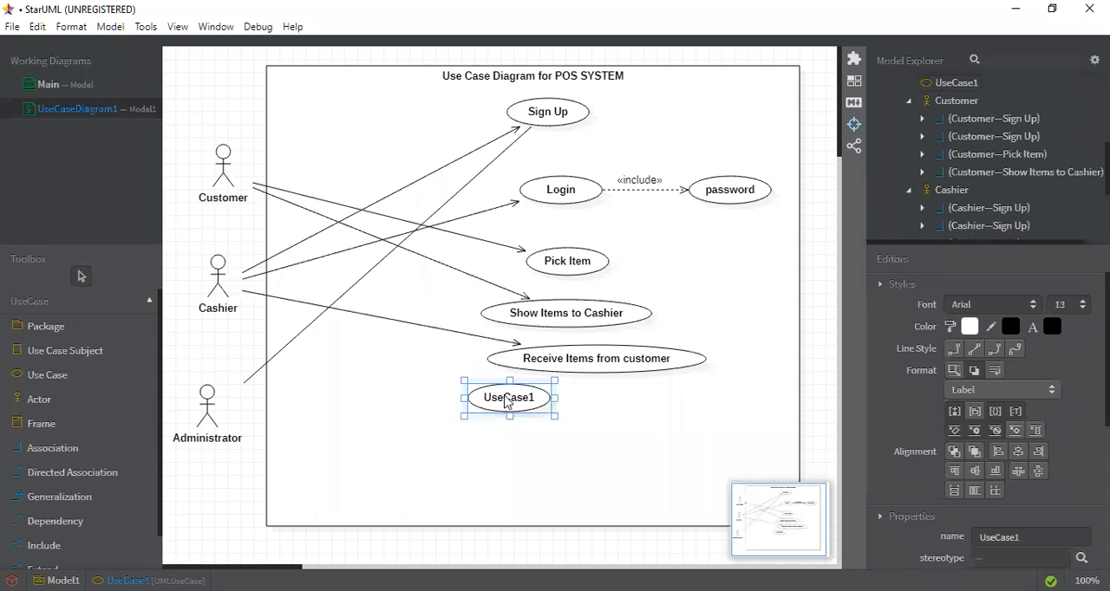
double_click(506, 401)
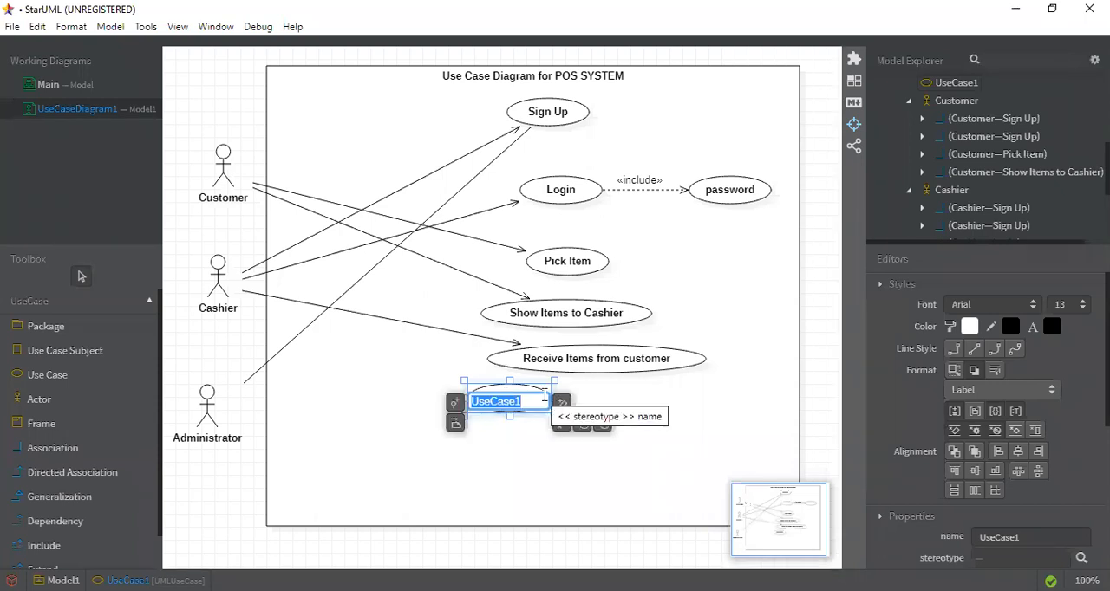
type("B")
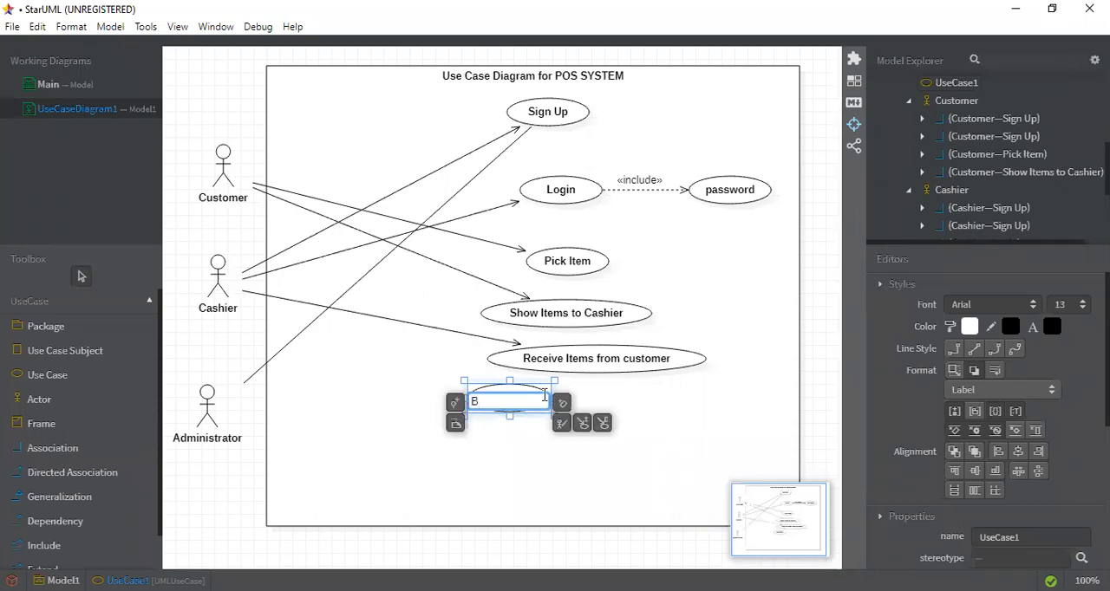
type("illing")
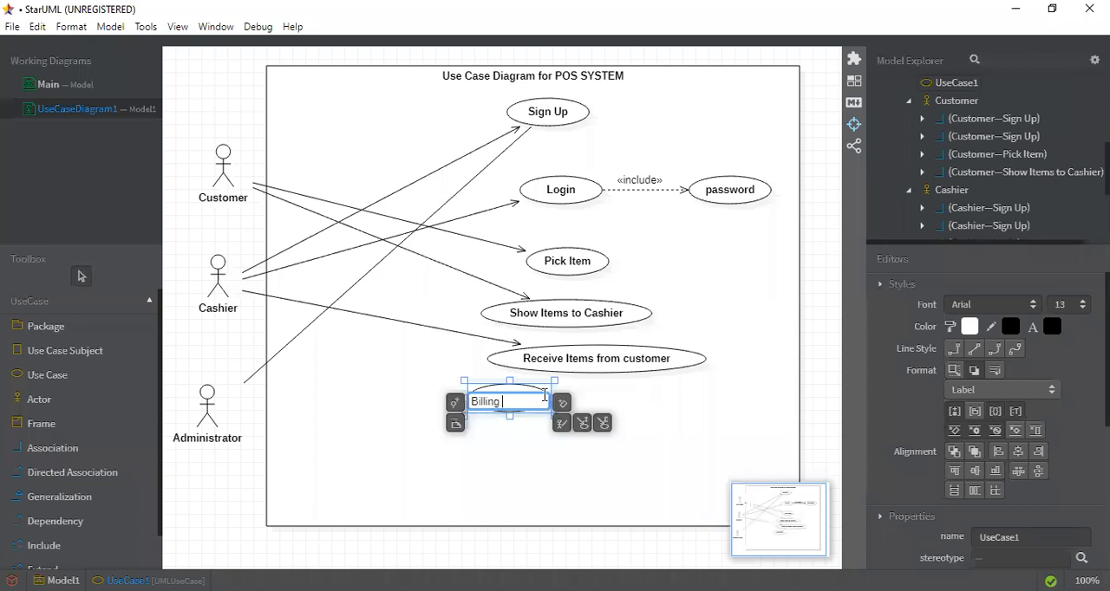
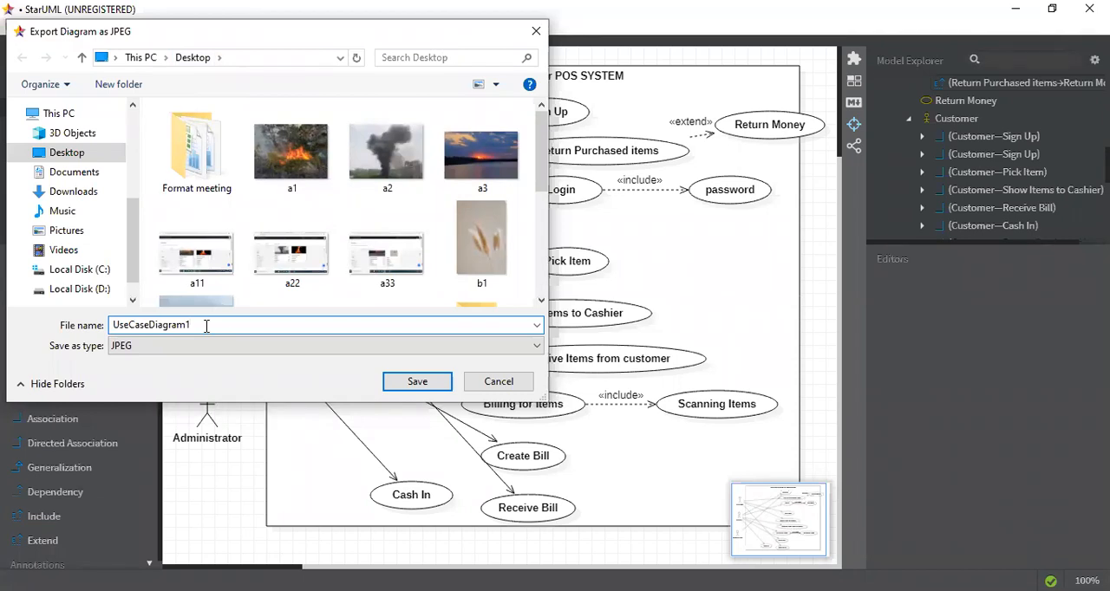
Export the use case diagram as a JPEG image named POS to the Desktop
type("p")
key("BackSpace")
type("POS")
left_click(411, 382)
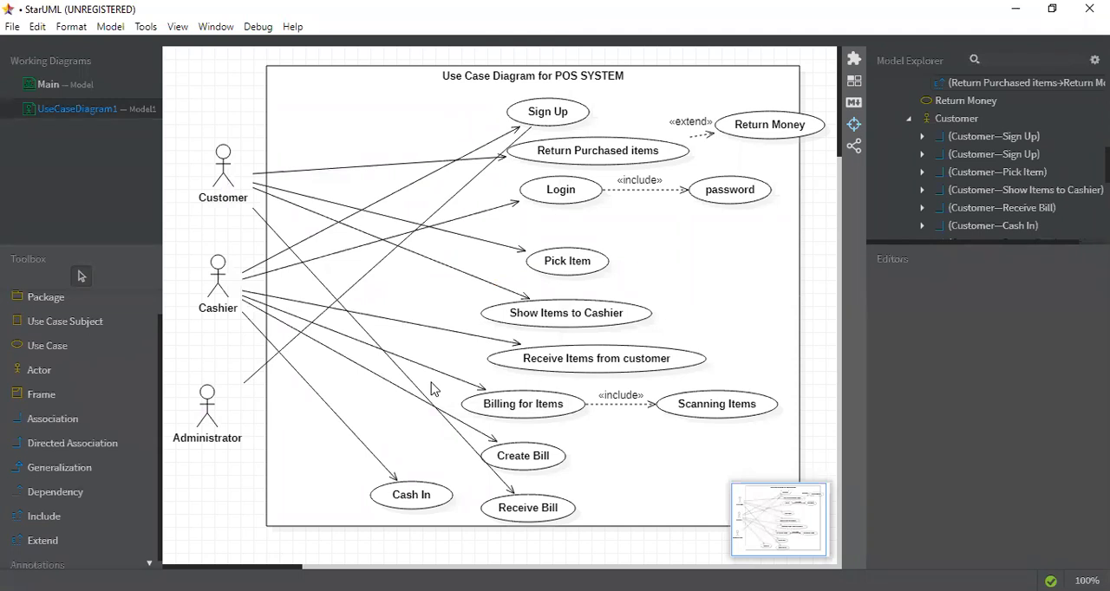
Save the project as a model file named POS on the Desktop
left_click(10, 28)
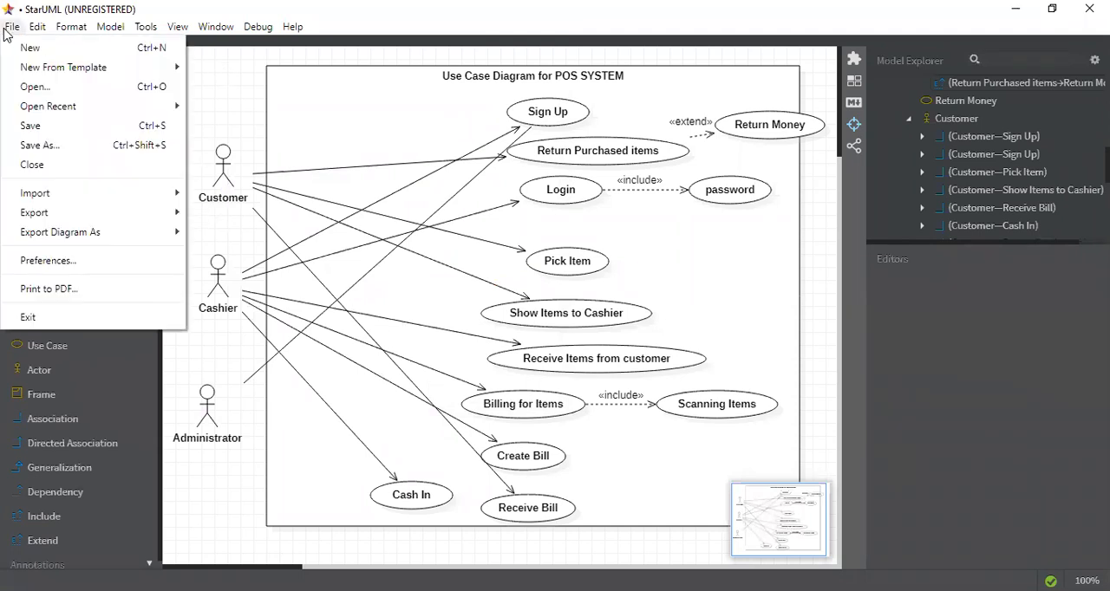
left_click(54, 127)
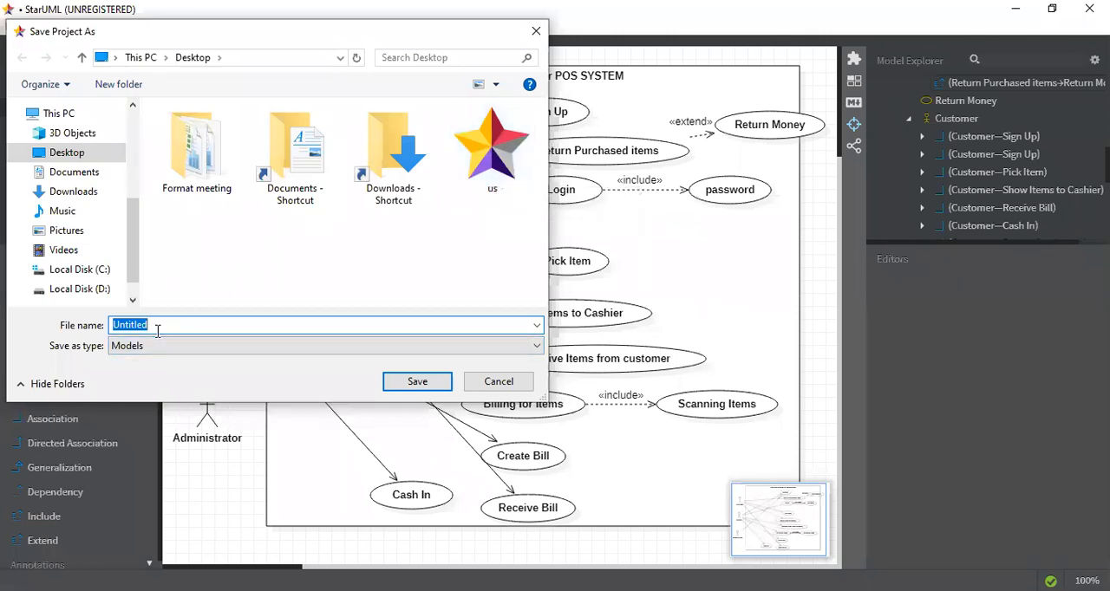
type("POS")
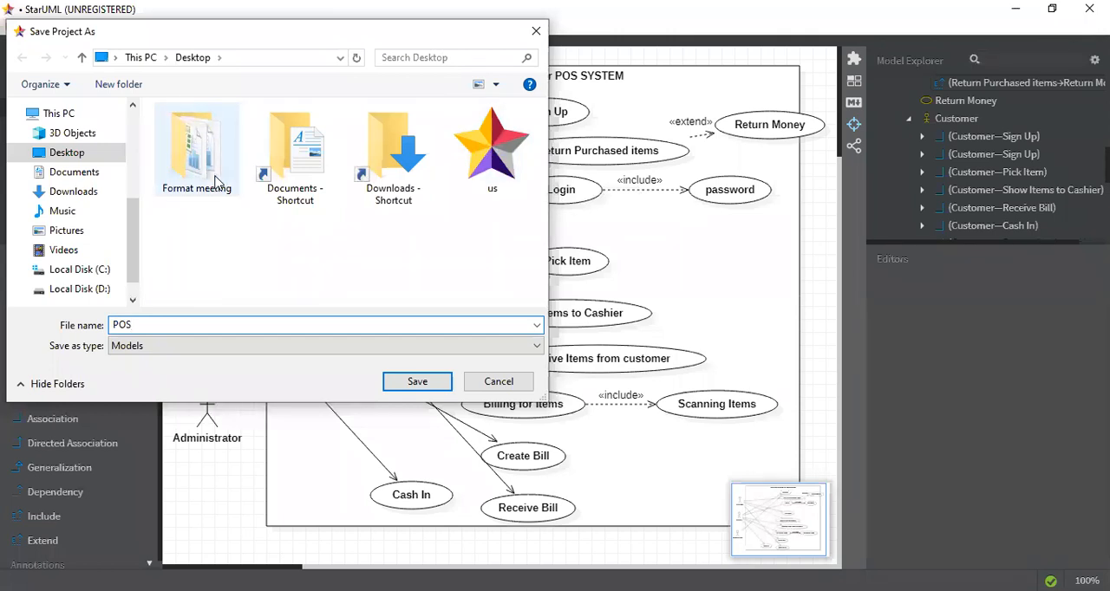
left_click(419, 382)
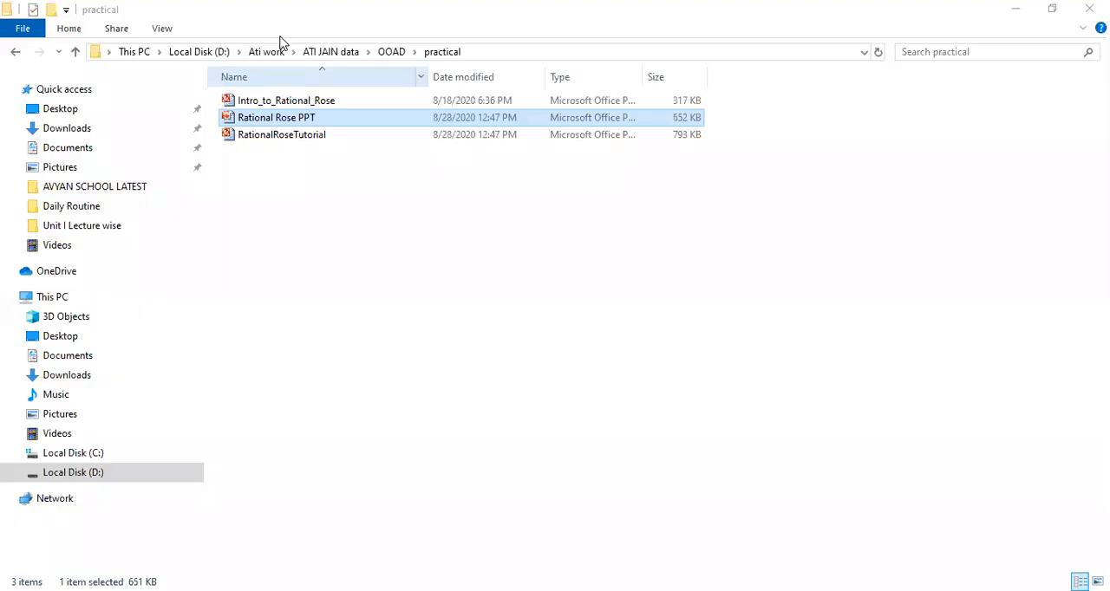
In File Explorer, go to the Desktop folder and open the saved POS project file
left_click(141, 54)
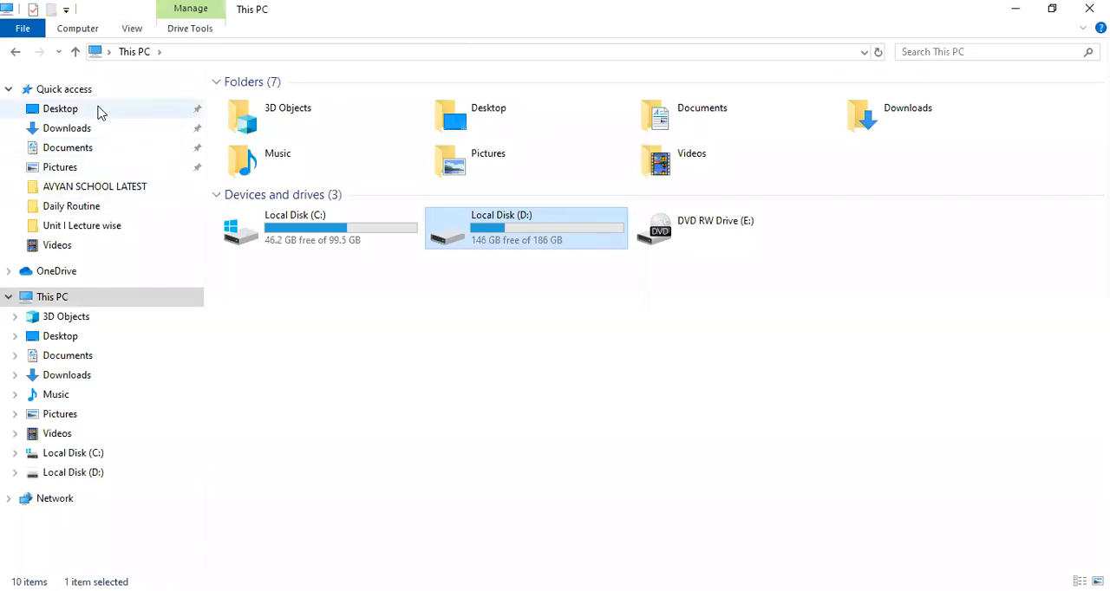
left_click(98, 110)
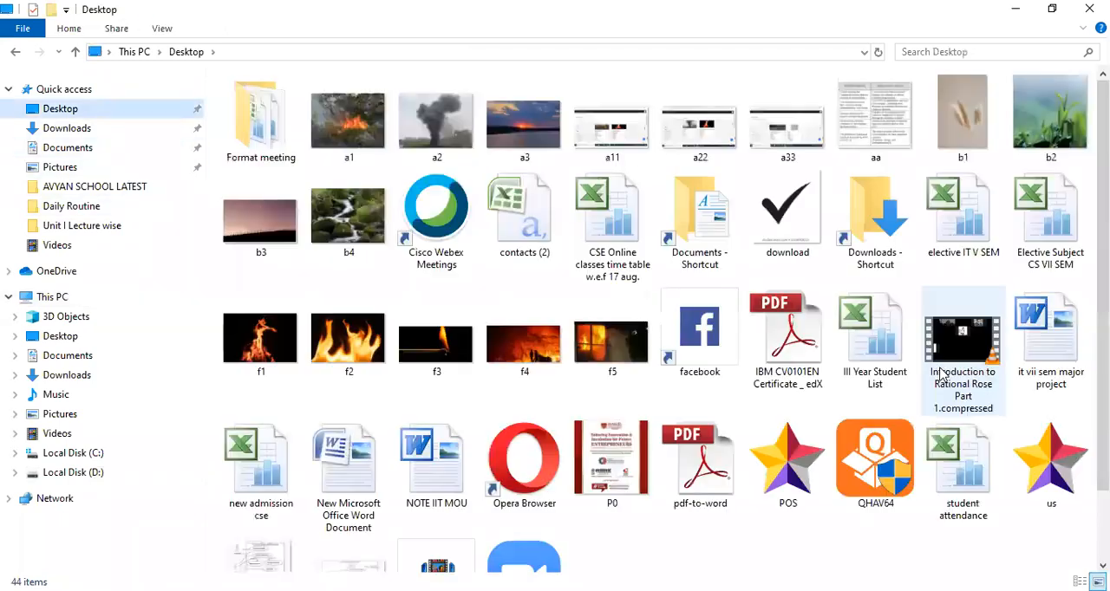
left_click(799, 471)
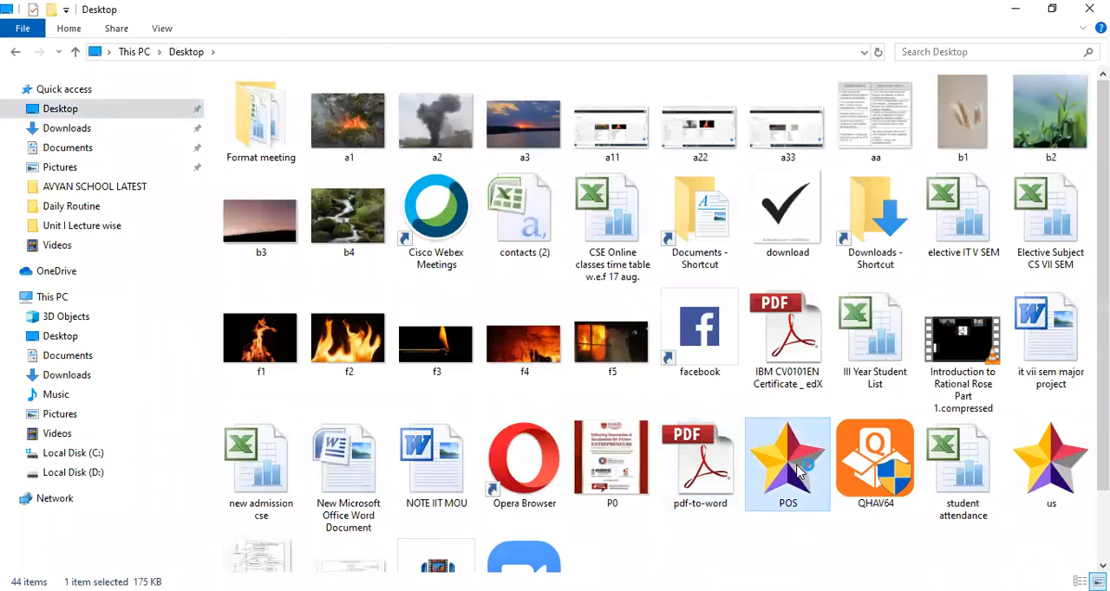
double_click(799, 471)
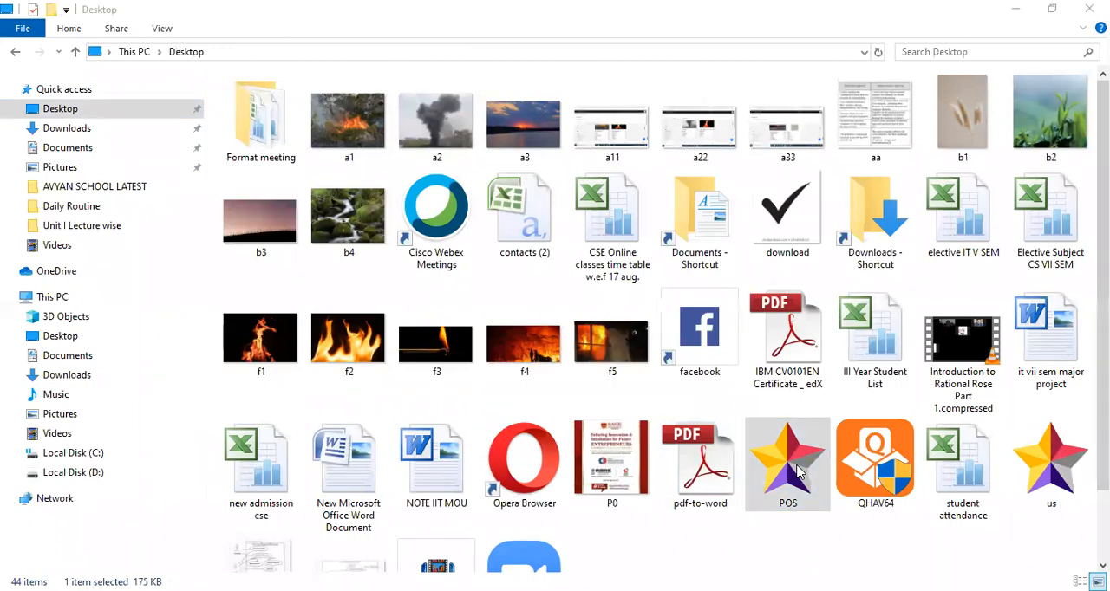